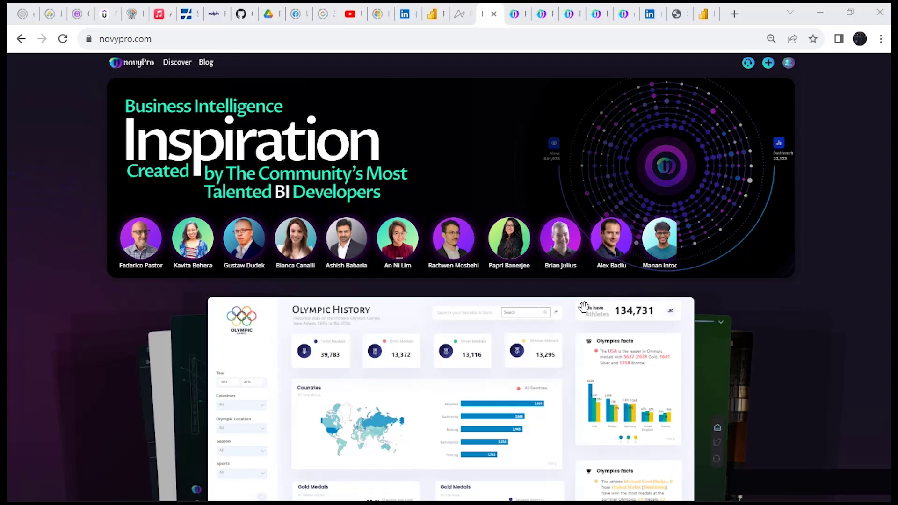
# - Scroll through the embedded Fleet Management Dashboard to review its pages
pyautogui.scroll(-3, 584, 307)
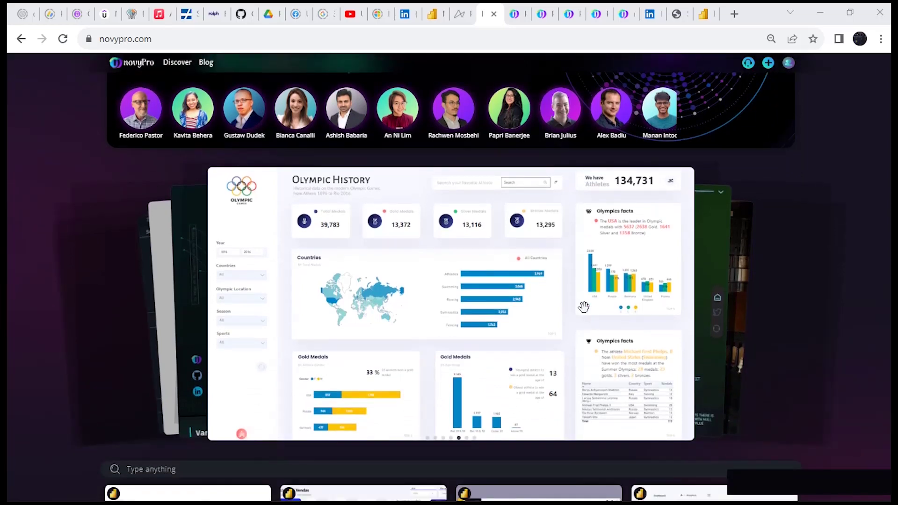
pyautogui.scroll(-3, 585, 307)
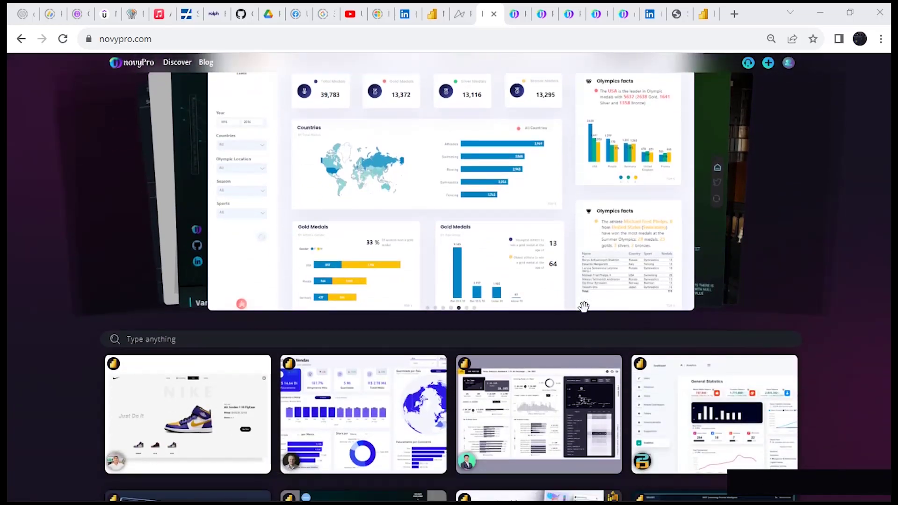
pyautogui.scroll(-2, 584, 306)
pyautogui.scroll(-2, 584, 307)
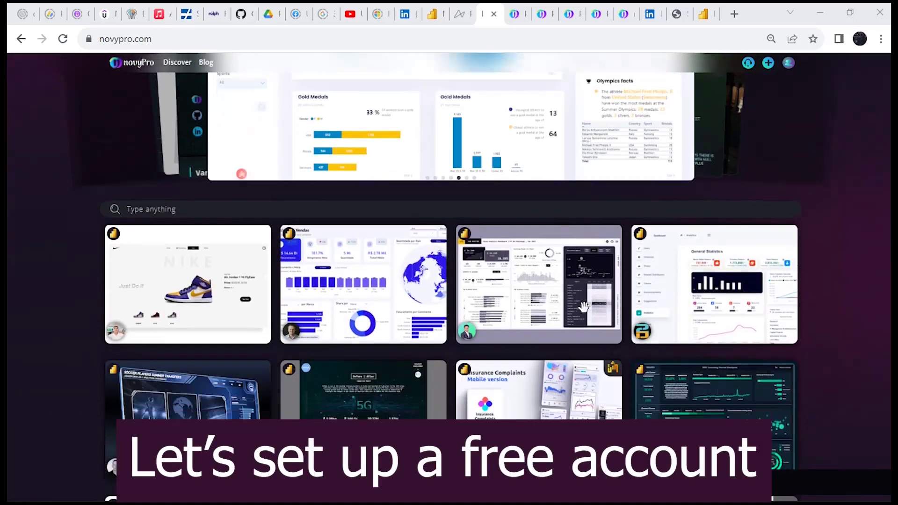
pyautogui.scroll(-1, 584, 307)
pyautogui.scroll(-2, 584, 307)
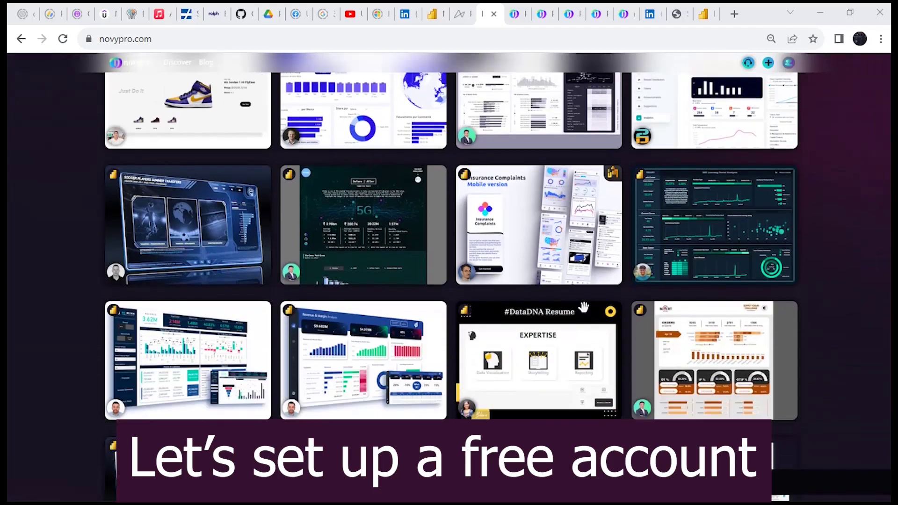
pyautogui.scroll(-3, 584, 307)
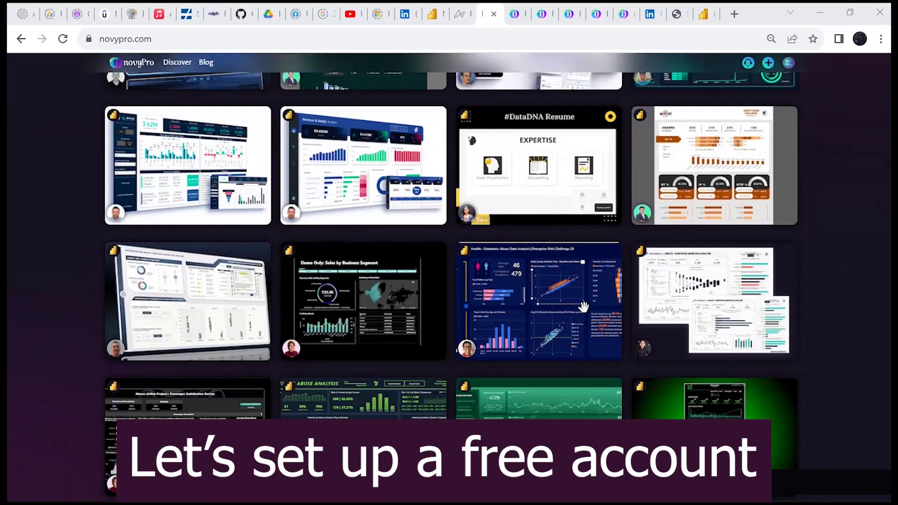
pyautogui.scroll(-2, 585, 307)
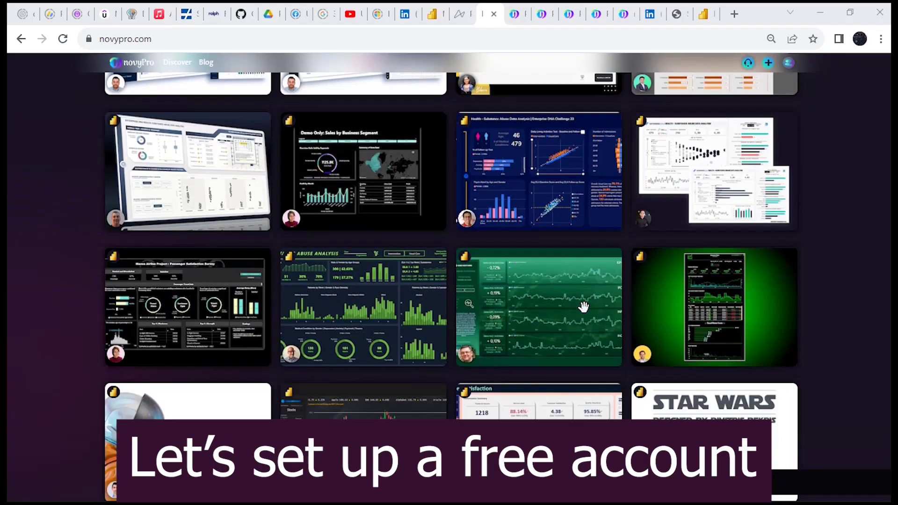
pyautogui.scroll(-2, 584, 307)
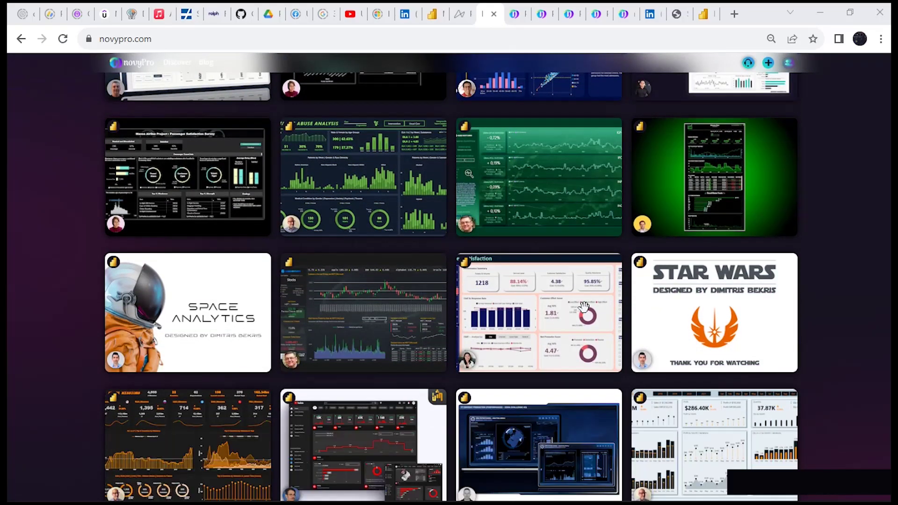
pyautogui.scroll(-2, 584, 306)
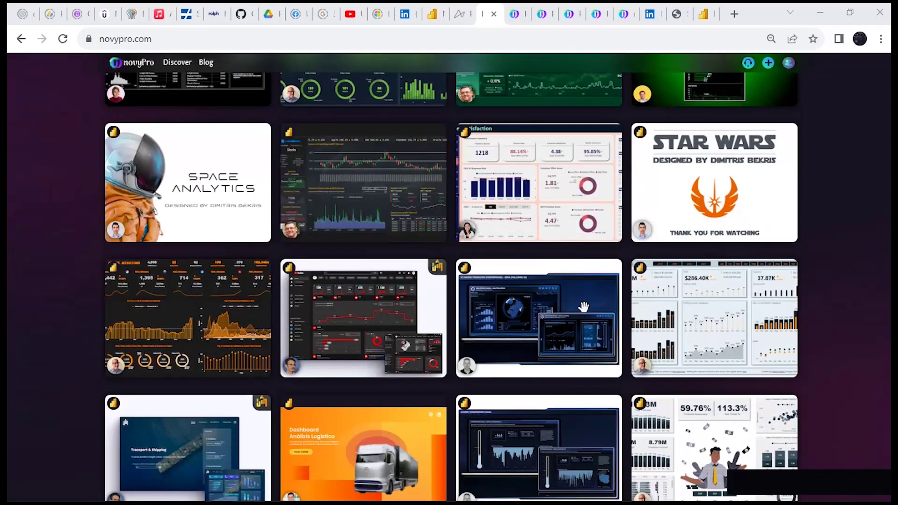
pyautogui.scroll(-2, 581, 322)
pyautogui.scroll(-1, 581, 322)
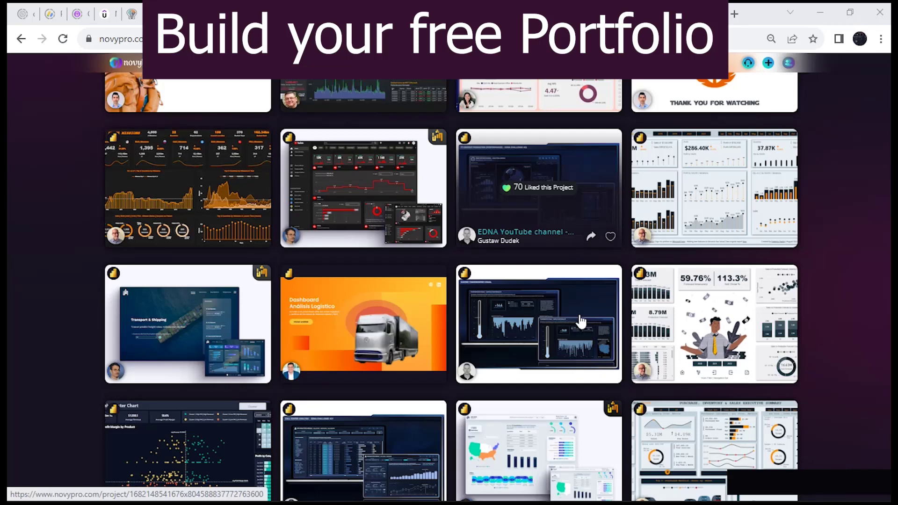
pyautogui.scroll(-3, 580, 322)
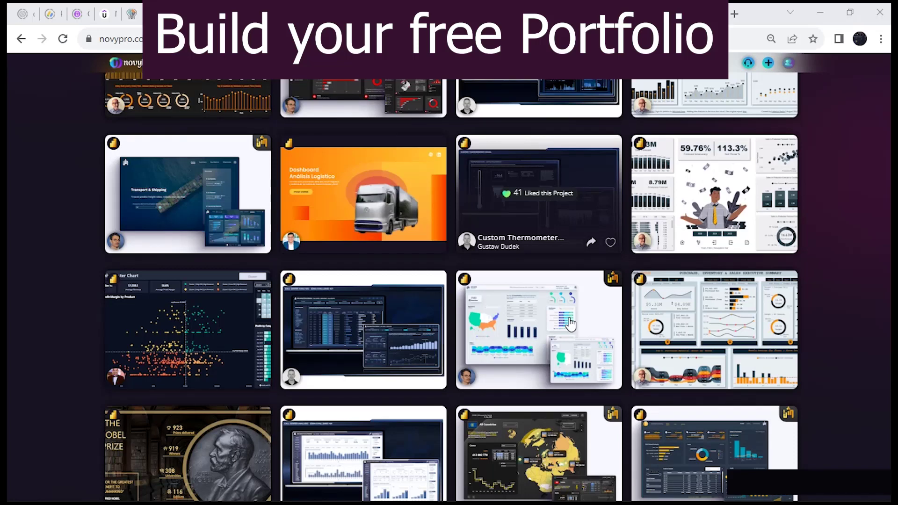
pyautogui.scroll(15, 570, 322)
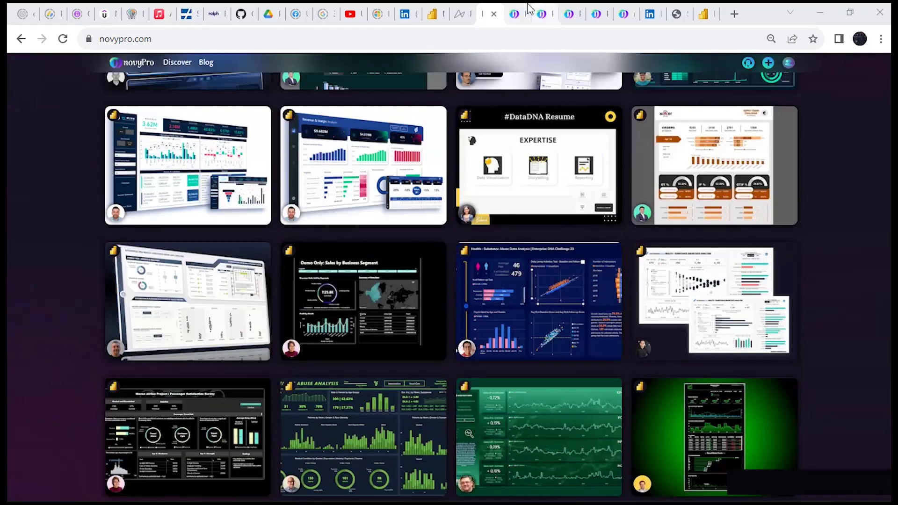
# - On Revenue & Margin Analysis, set unit price to -35%, quantity -60%, product costs -25%
pyautogui.click(529, 10)
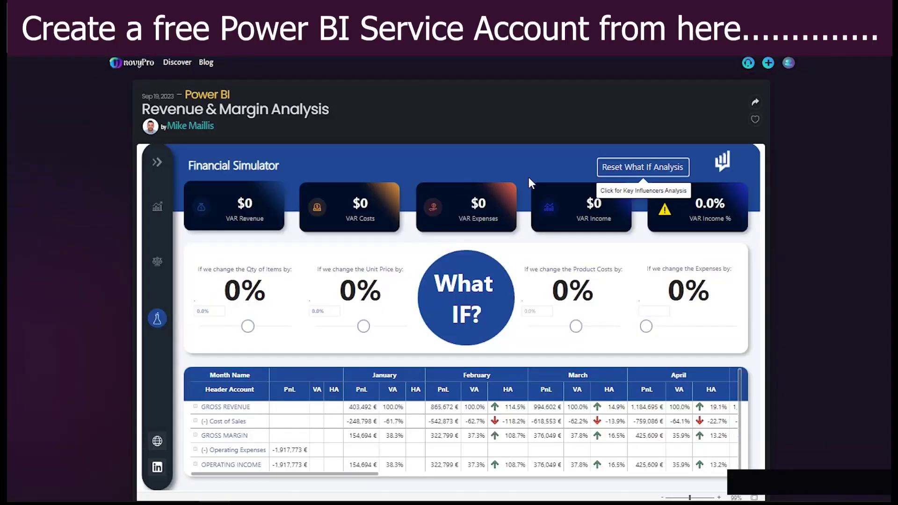
pyautogui.moveTo(362, 327); pyautogui.dragTo(347, 328)
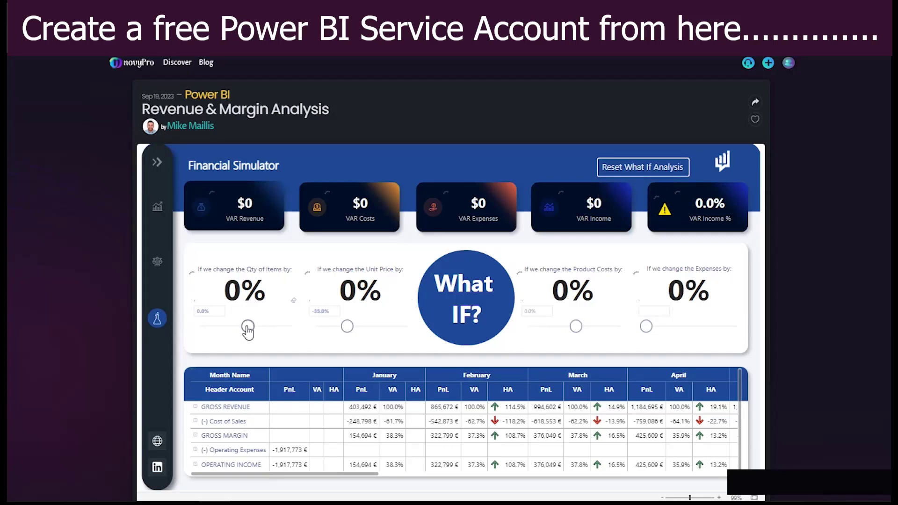
pyautogui.moveTo(248, 328); pyautogui.dragTo(220, 333)
pyautogui.moveTo(576, 327); pyautogui.dragTo(563, 334)
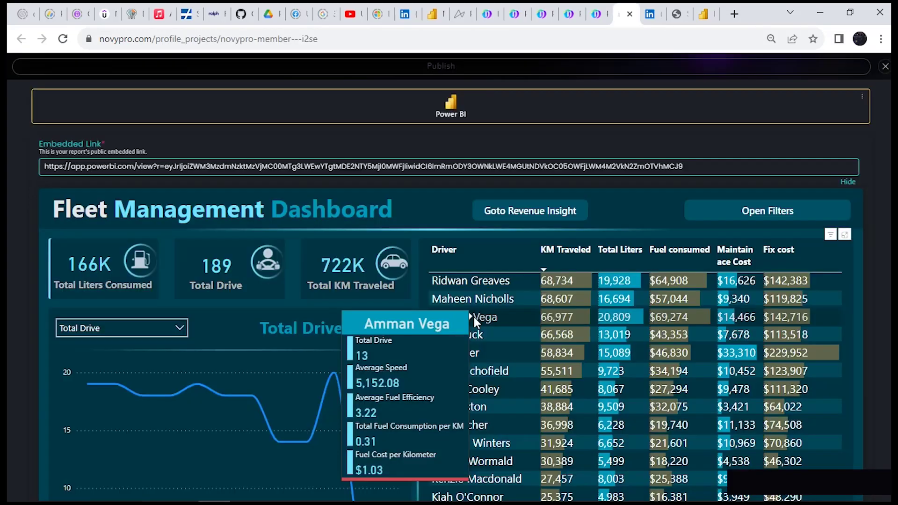
# - Close the Fleet project editor and return to the member profile page
pyautogui.scroll(3, 473, 316)
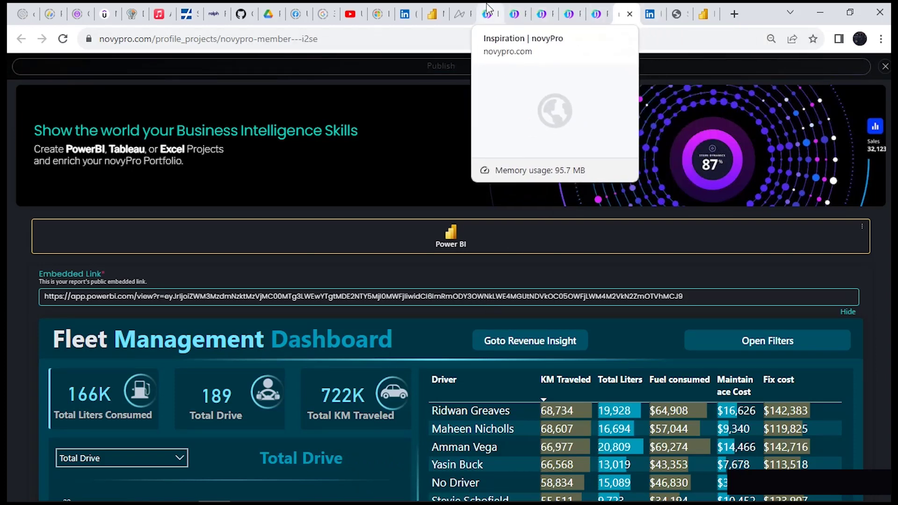
pyautogui.scroll(-15, 717, 165)
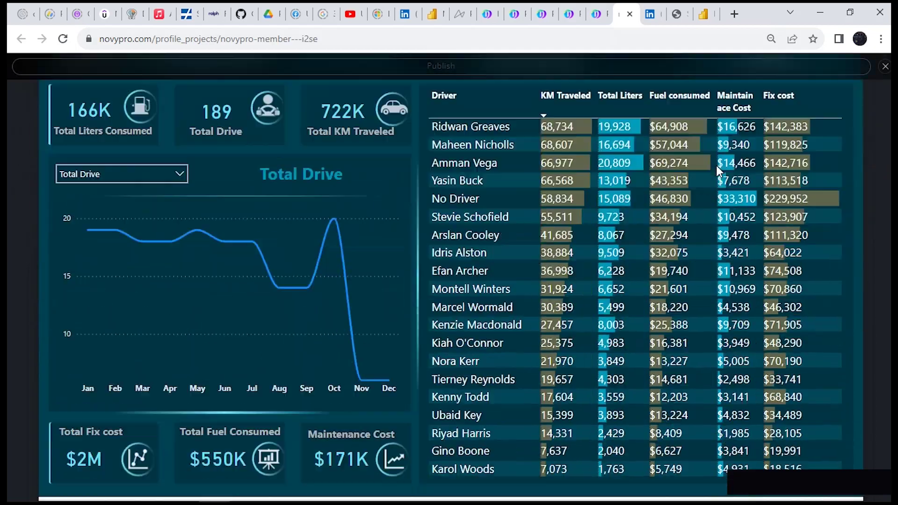
pyautogui.scroll(15, 717, 175)
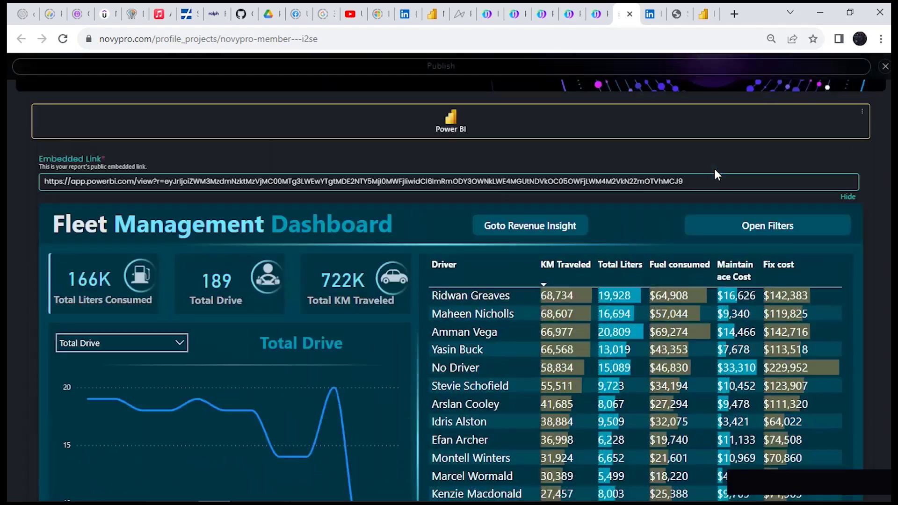
pyautogui.click(884, 66)
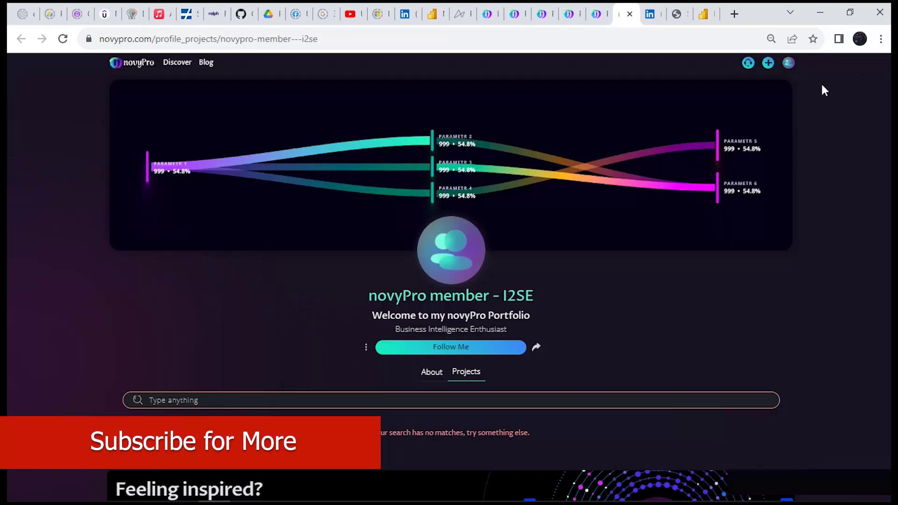
# - Log out, sign up a new account with e-mail and password, and decline Chrome's password save
pyautogui.click(788, 66)
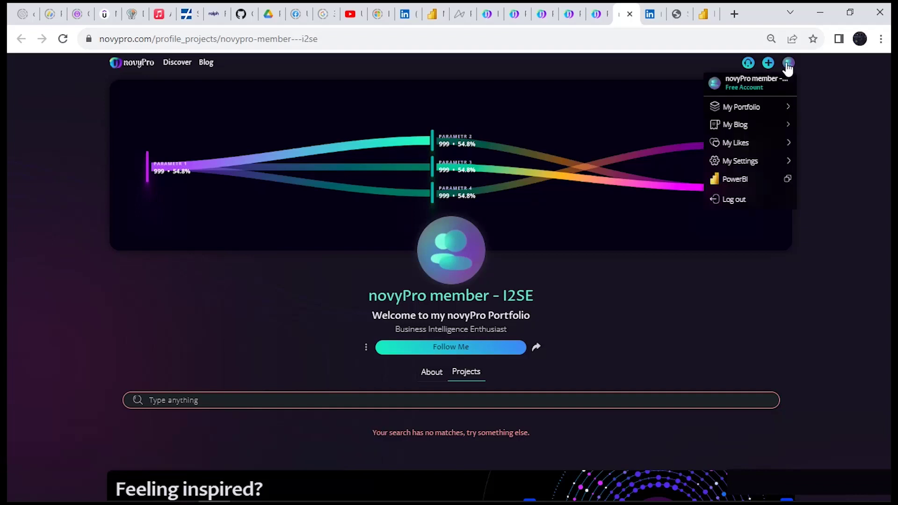
pyautogui.click(737, 200)
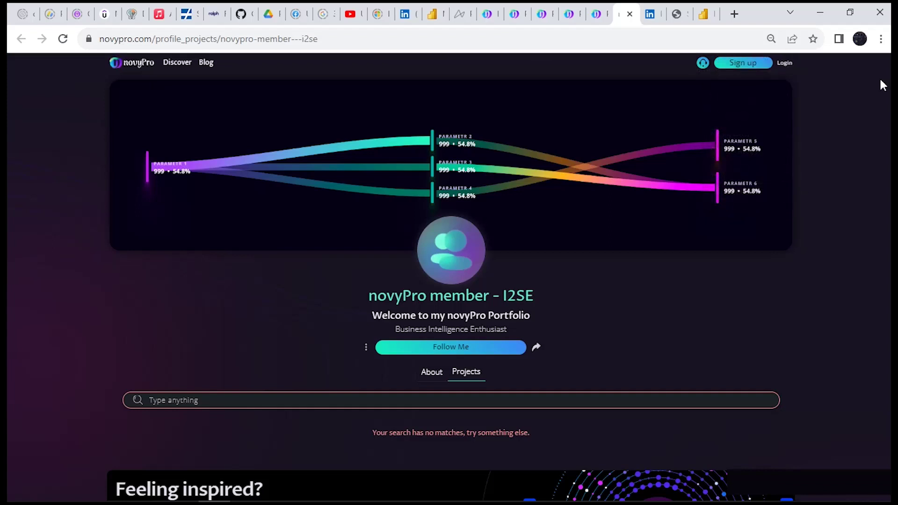
pyautogui.click(742, 63)
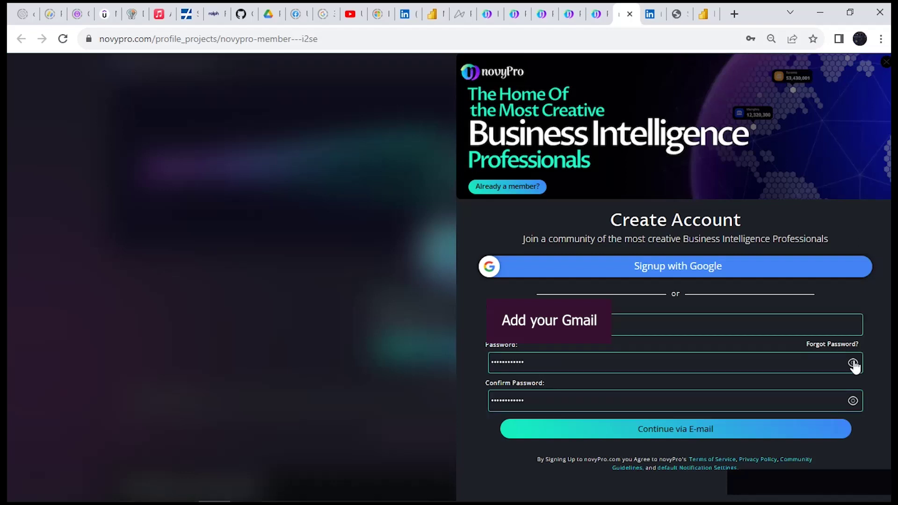
pyautogui.click(605, 432)
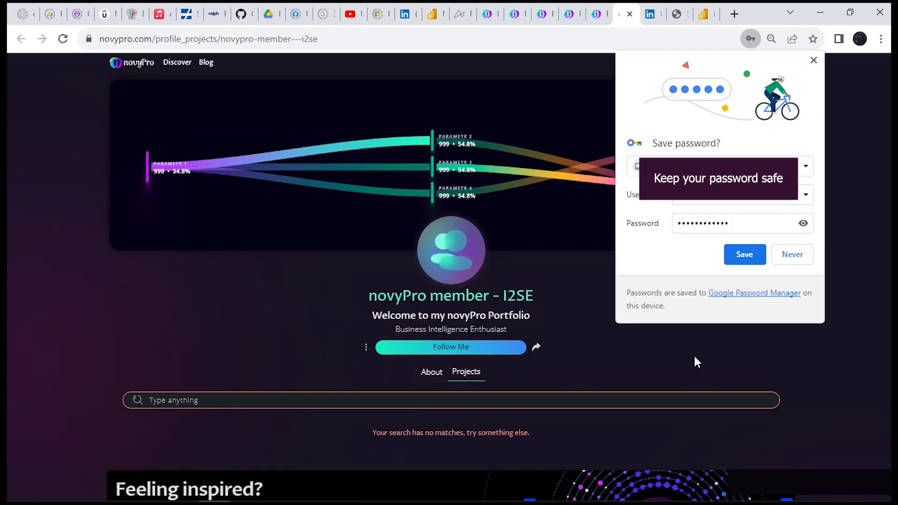
pyautogui.click(694, 354)
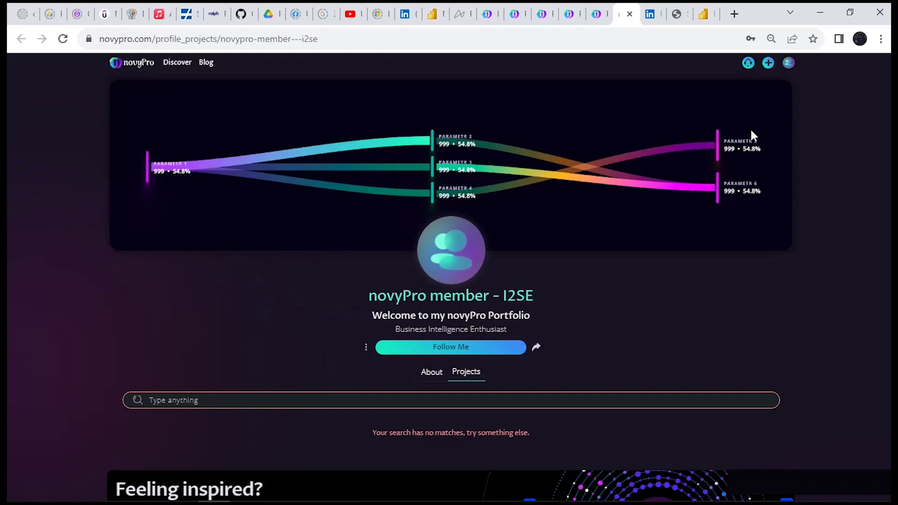
pyautogui.click(789, 64)
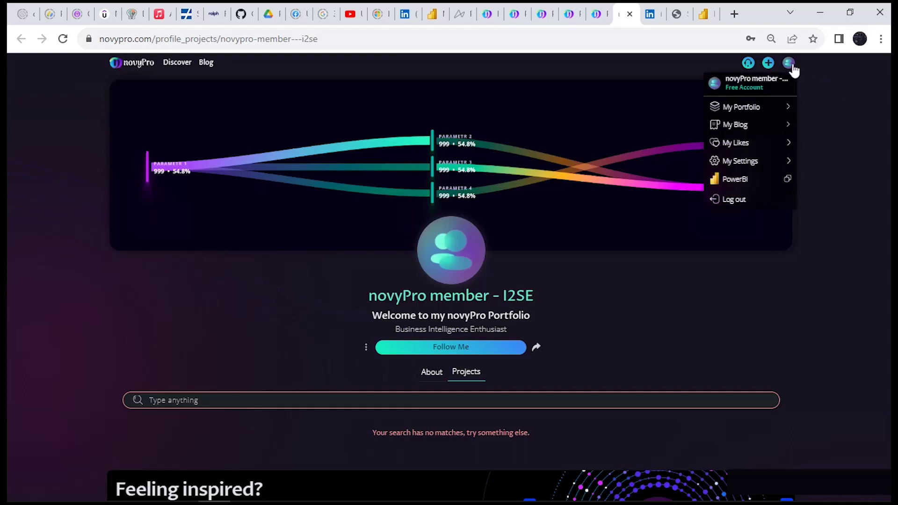
pyautogui.click(754, 163)
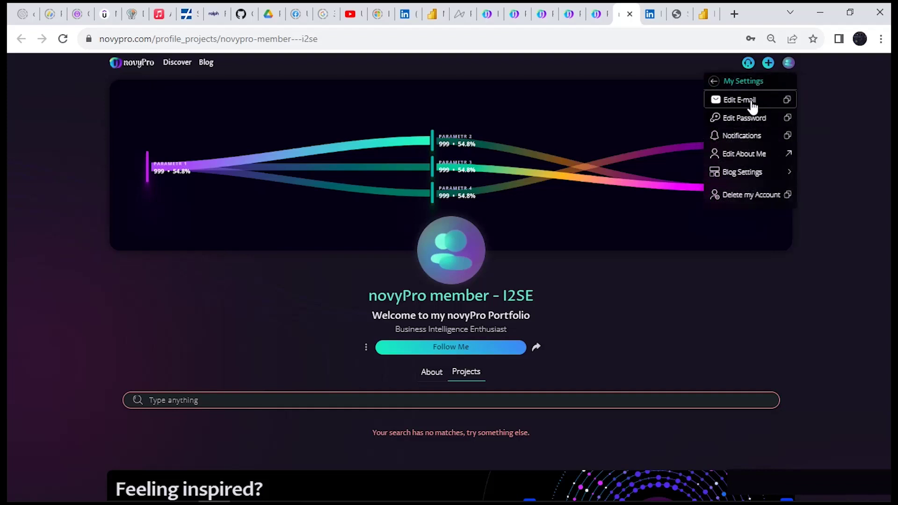
pyautogui.click(751, 101)
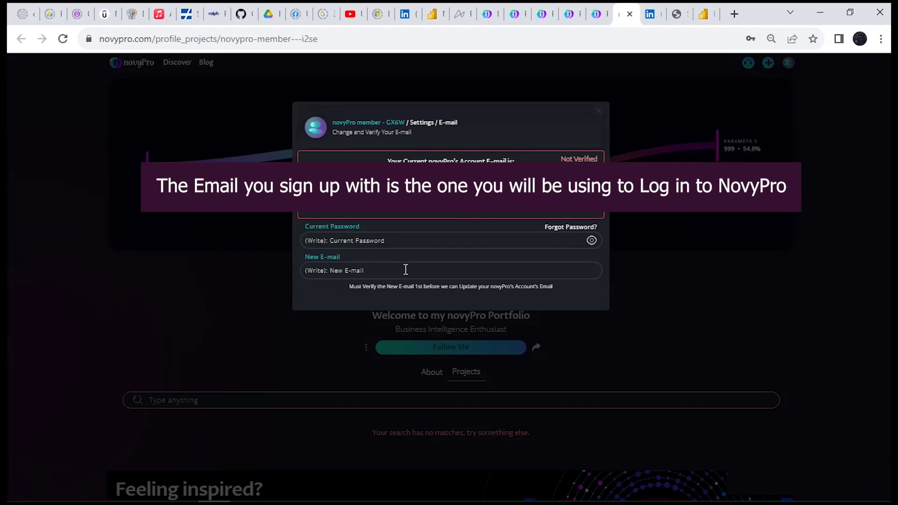
pyautogui.click(599, 112)
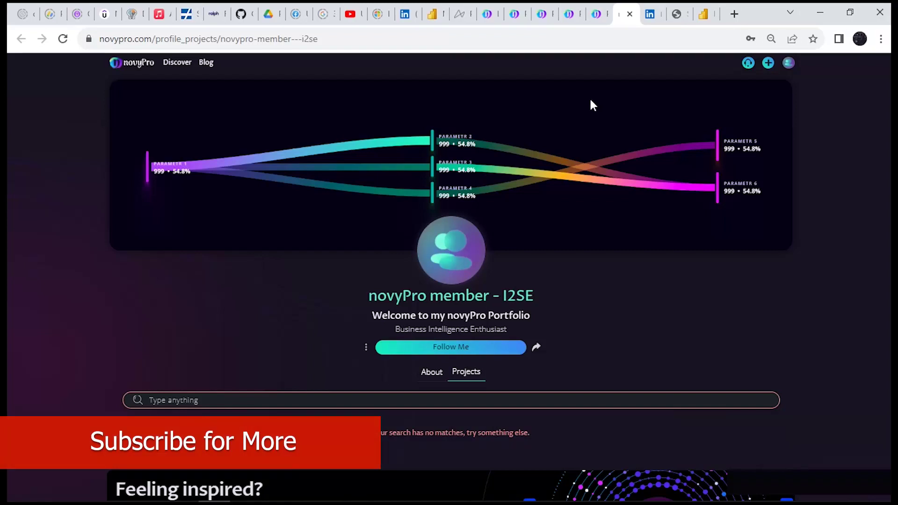
# - Choose the Power BI connection from the account menu and request a verification code by e-mail
pyautogui.click(789, 63)
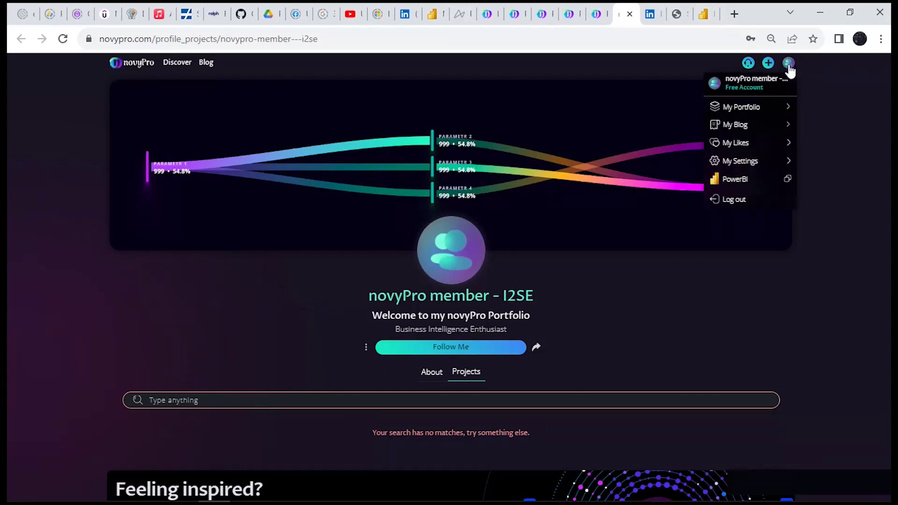
pyautogui.click(747, 180)
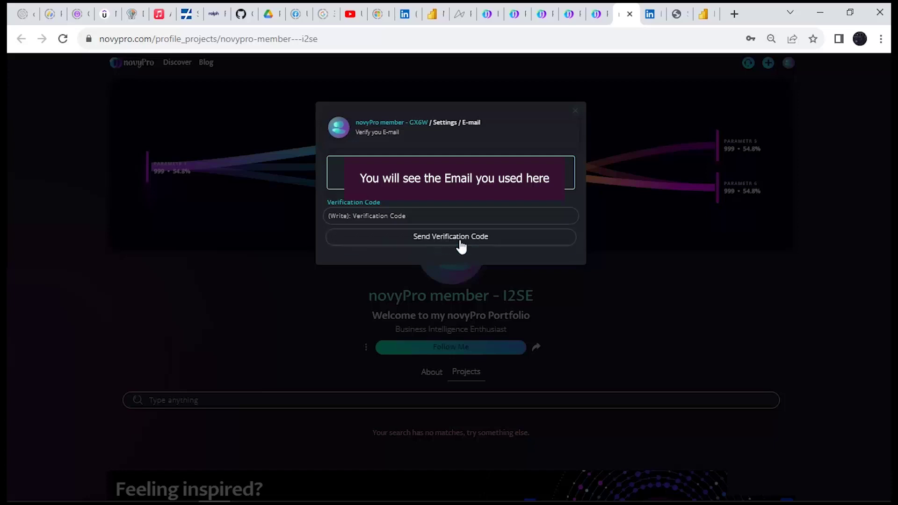
pyautogui.click(431, 239)
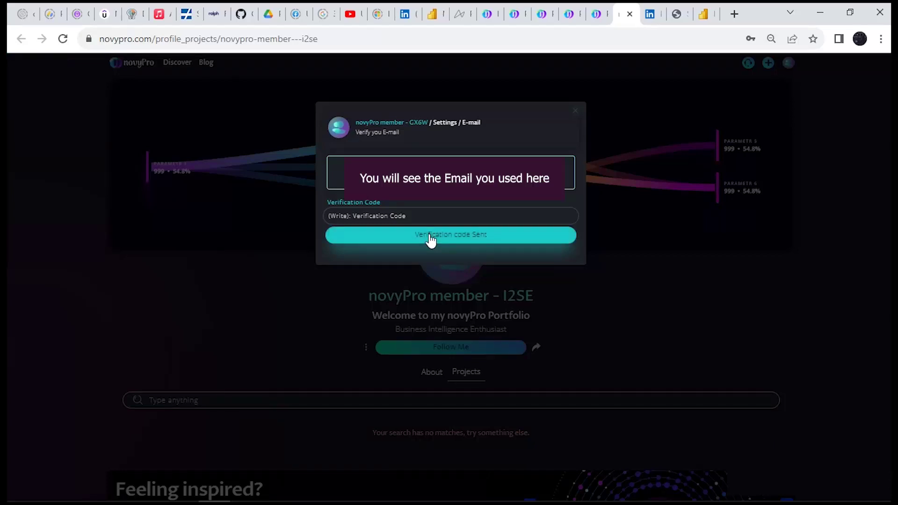
# - Paste and submit the emailed verification code, then save the novyPro login in Chrome
pyautogui.click(425, 222)
pyautogui.hotkey('ctrl', 'v')
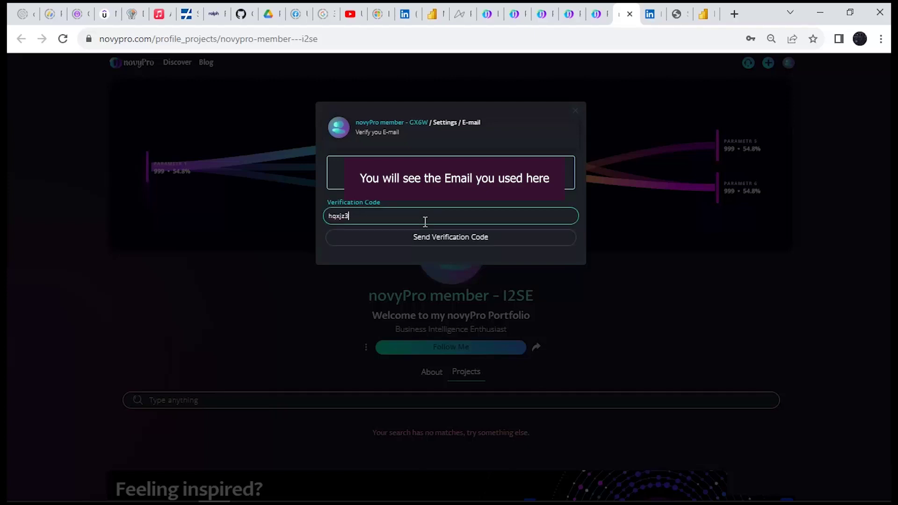
pyautogui.press('Return')
pyautogui.click(442, 245)
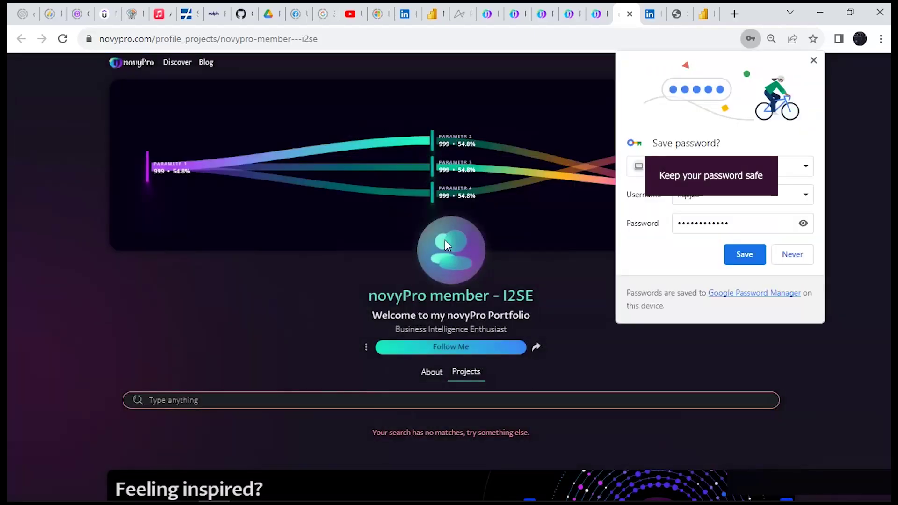
pyautogui.click(744, 255)
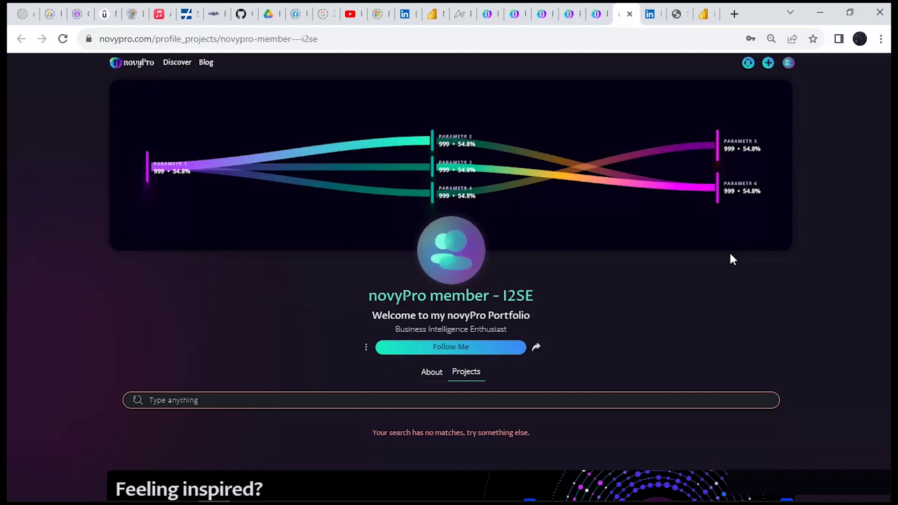
pyautogui.click(734, 14)
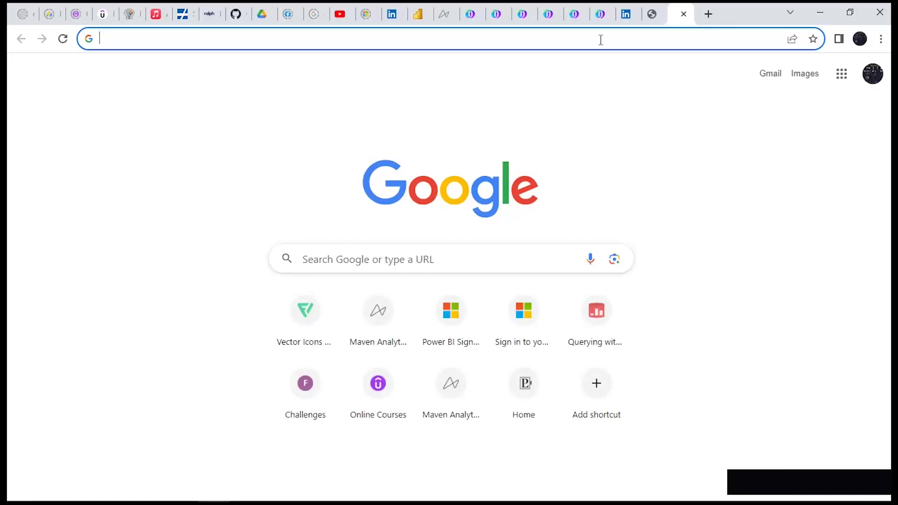
# - Navigate the new tab to powerbi.com by typing 'po' and accepting the suggestion
pyautogui.click(579, 42)
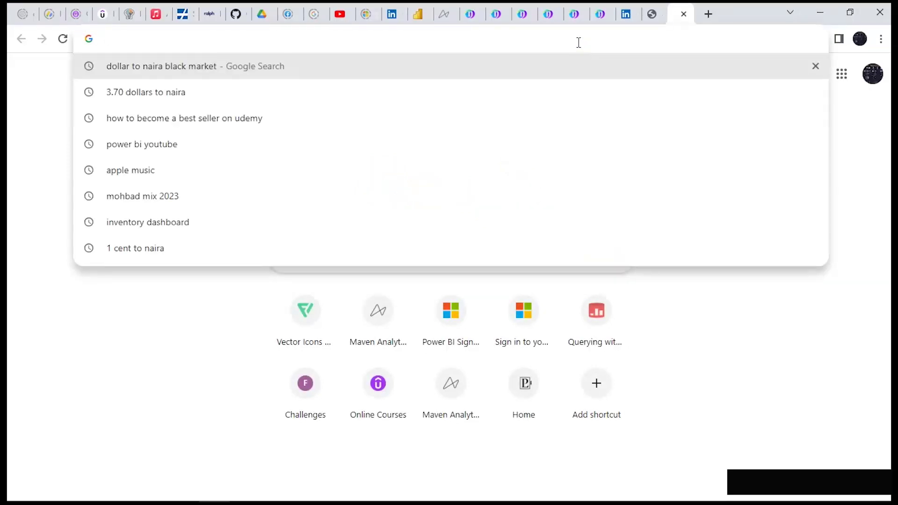
pyautogui.write('po')
pyautogui.press('Return')
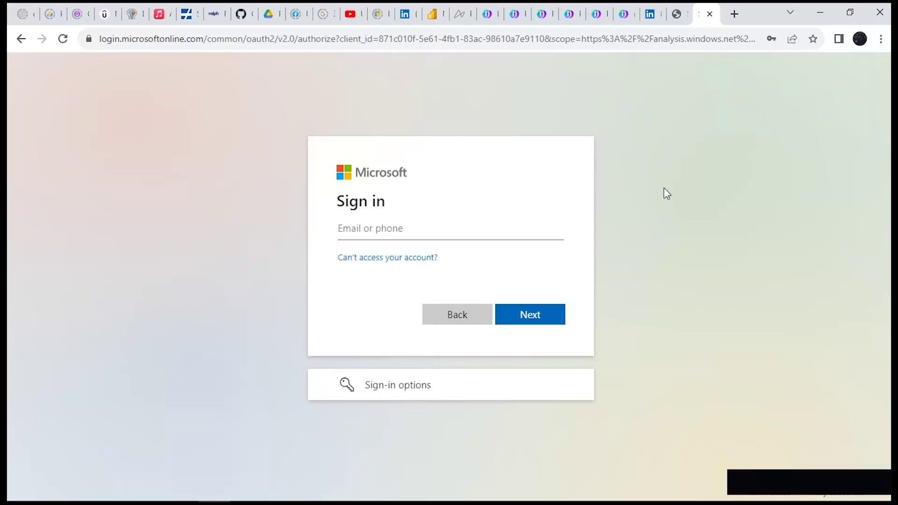
# - Back on the novyPro profile, choose PowerBI from the account menu and create the Power BI account
pyautogui.click(623, 11)
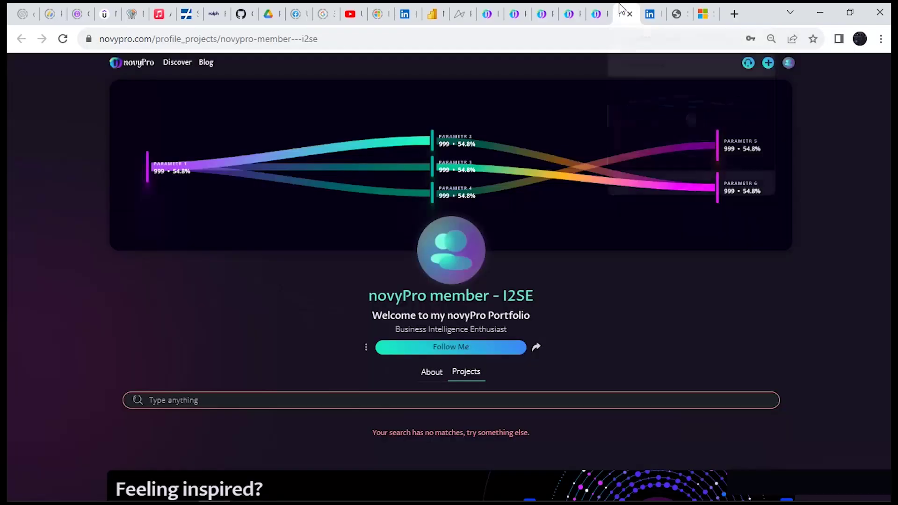
pyautogui.click(789, 65)
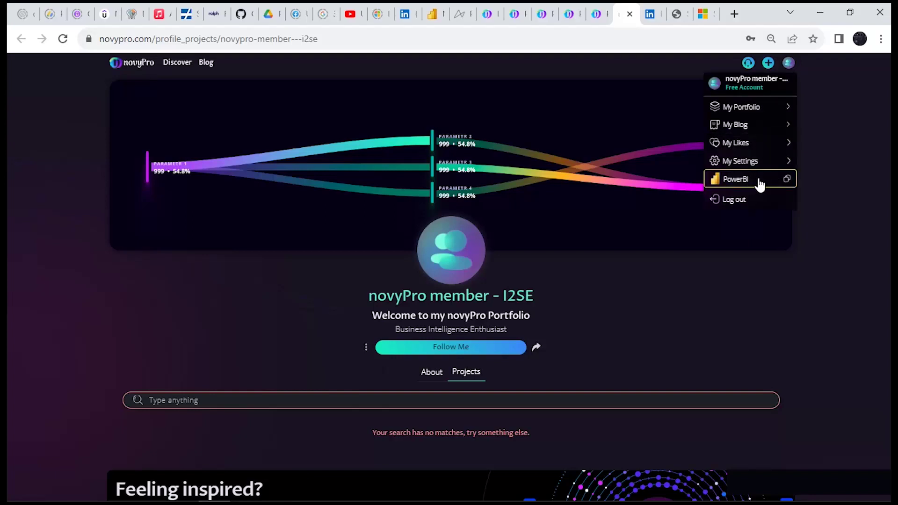
pyautogui.click(759, 182)
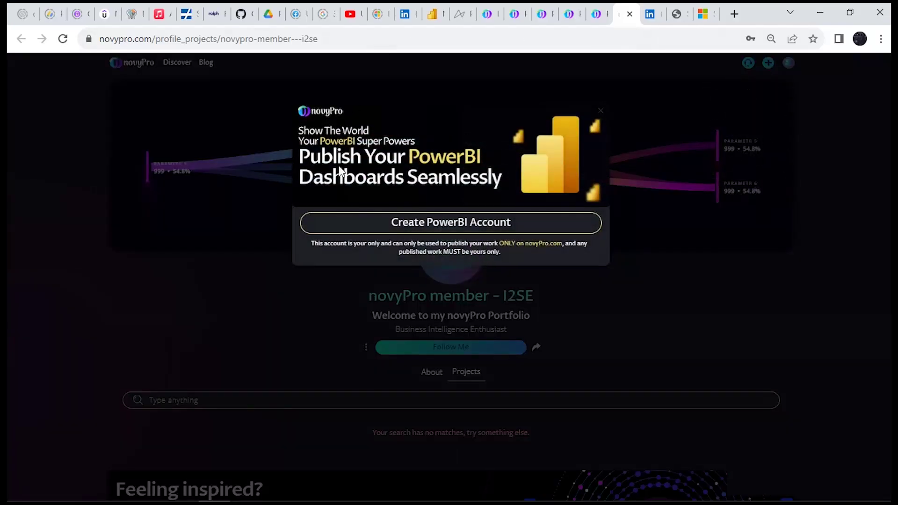
pyautogui.click(447, 224)
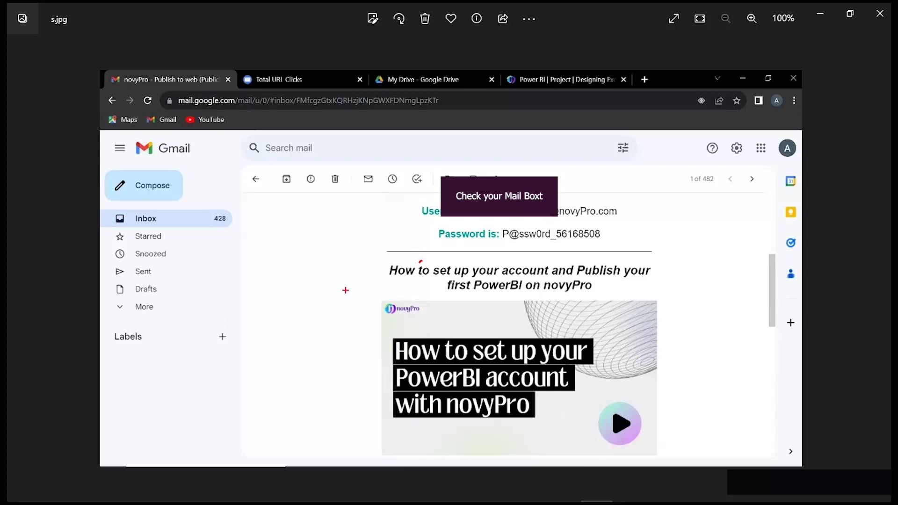
# - Underline the emailed username and password lines in red on the screenshot
pyautogui.moveTo(453, 243); pyautogui.dragTo(493, 242)
pyautogui.moveTo(427, 218); pyautogui.dragTo(448, 216)
pyautogui.moveTo(530, 243); pyautogui.dragTo(564, 241)
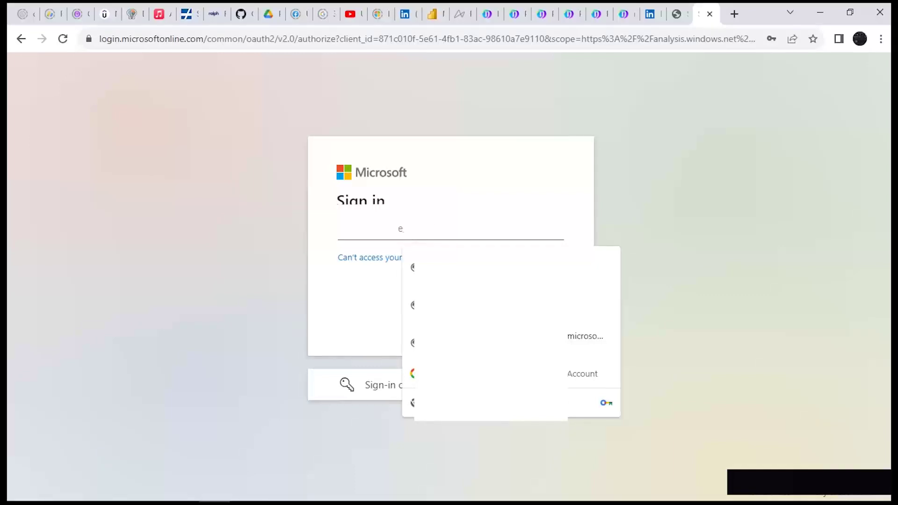
# - Sign in with the saved account e-mail and pasted password, saving the login in Chrome
pyautogui.press('Down')
pyautogui.press('Return')
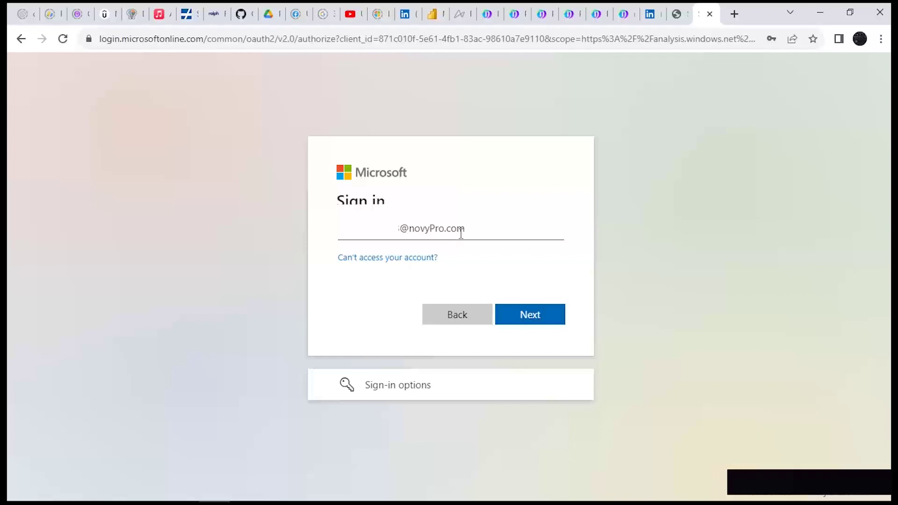
pyautogui.click(538, 319)
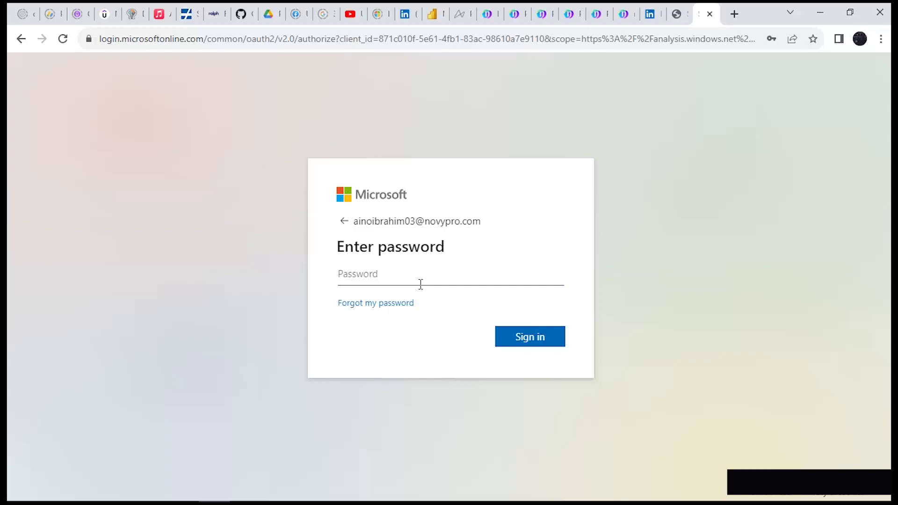
pyautogui.hotkey('ctrl', 'v')
pyautogui.click(526, 338)
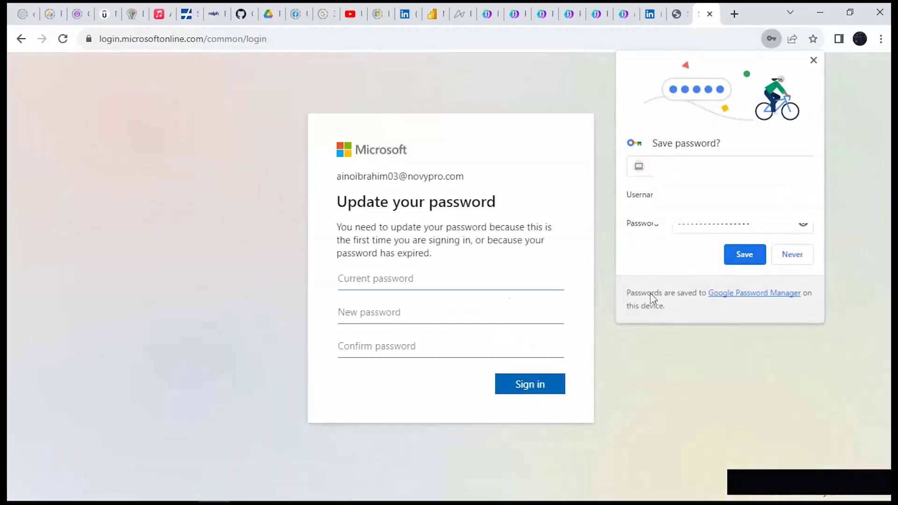
pyautogui.click(743, 255)
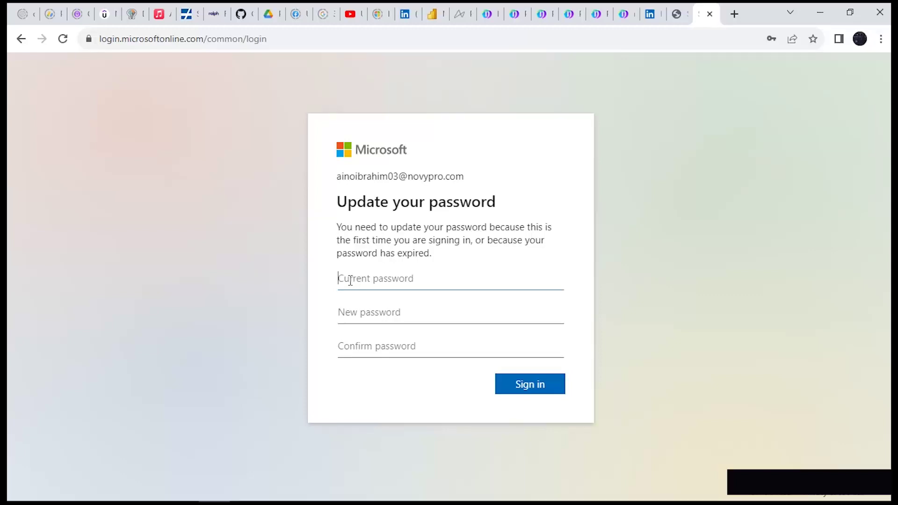
# - Replace the temporary password with a new one and sign in
pyautogui.click(350, 279)
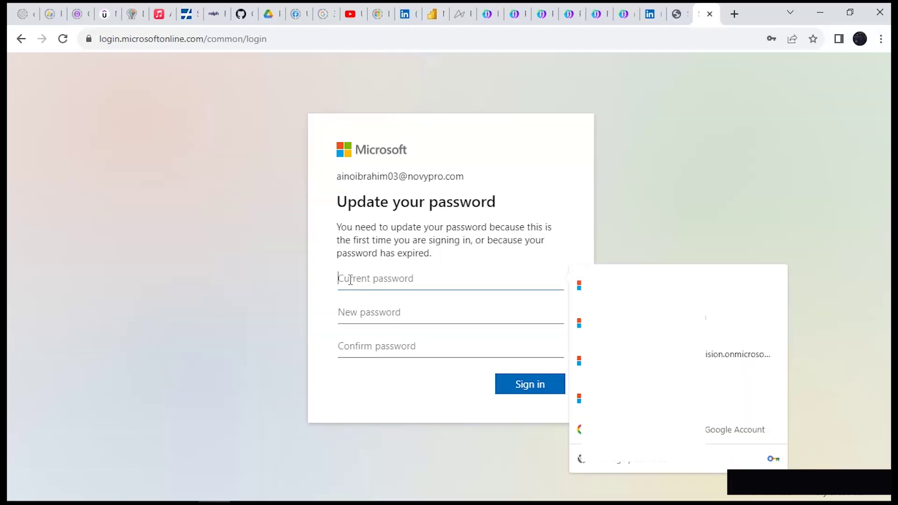
pyautogui.hotkey('ctrl', 'v')
pyautogui.click(361, 313)
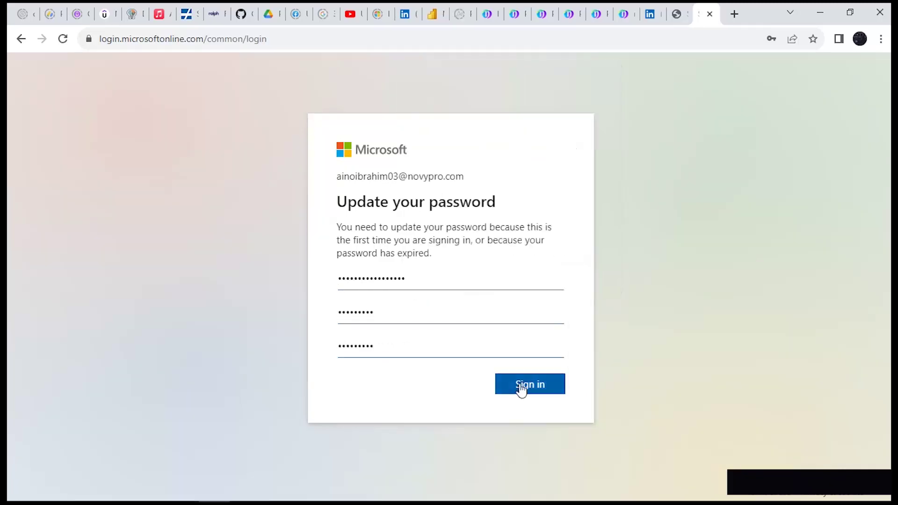
pyautogui.click(522, 389)
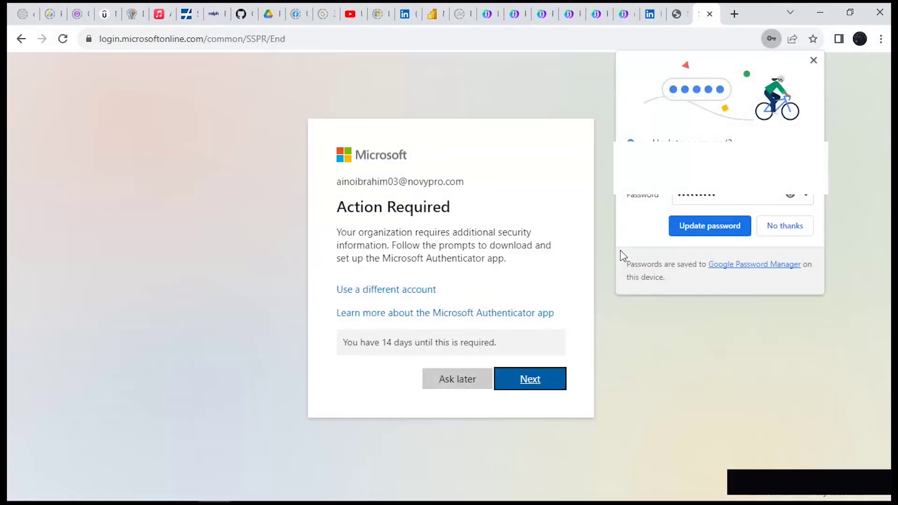
# - Update Chrome's saved password, pick the novyPro account, and continue to Authenticator setup
pyautogui.click(746, 230)
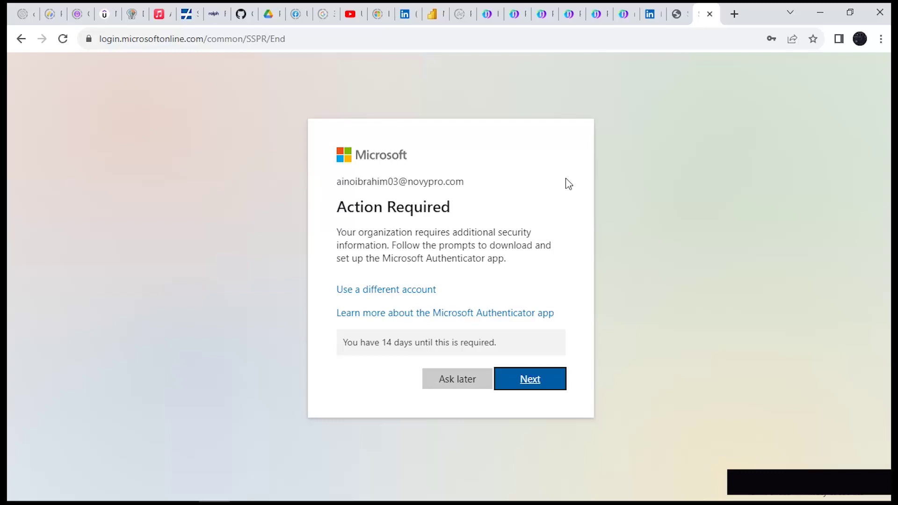
pyautogui.click(531, 380)
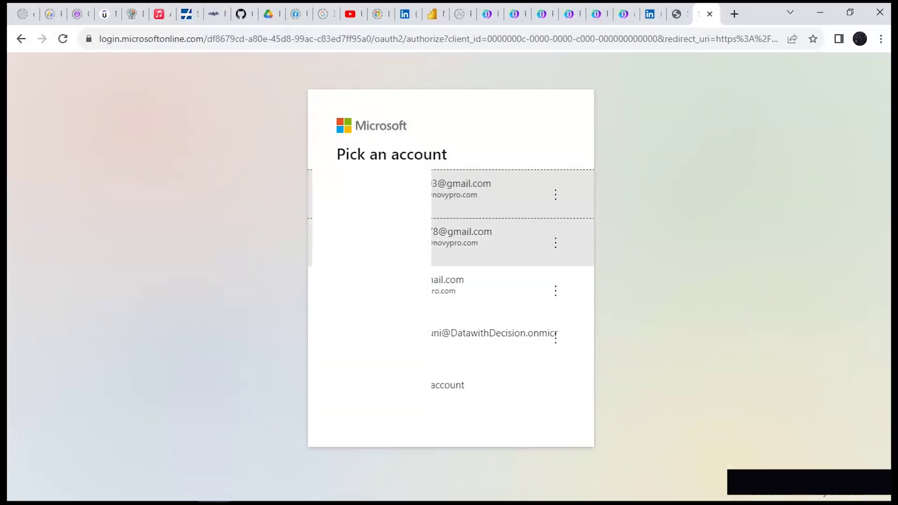
pyautogui.click(451, 202)
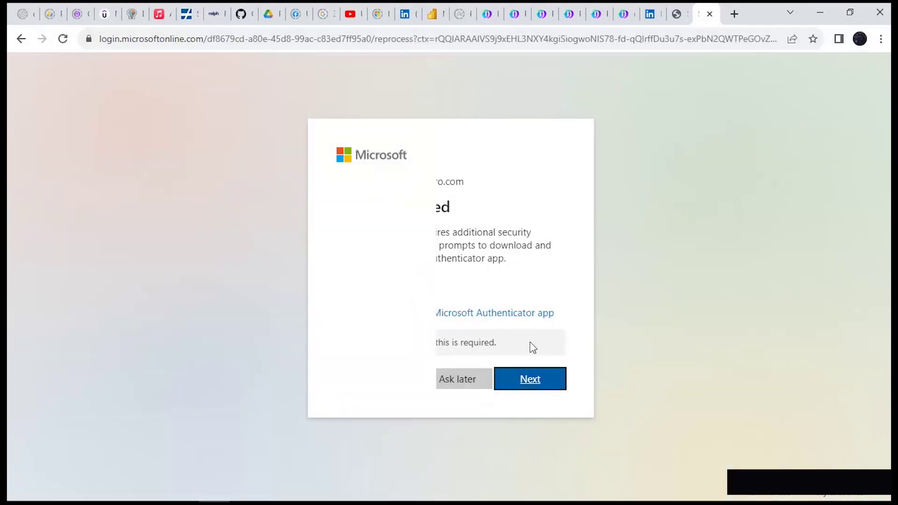
pyautogui.click(542, 377)
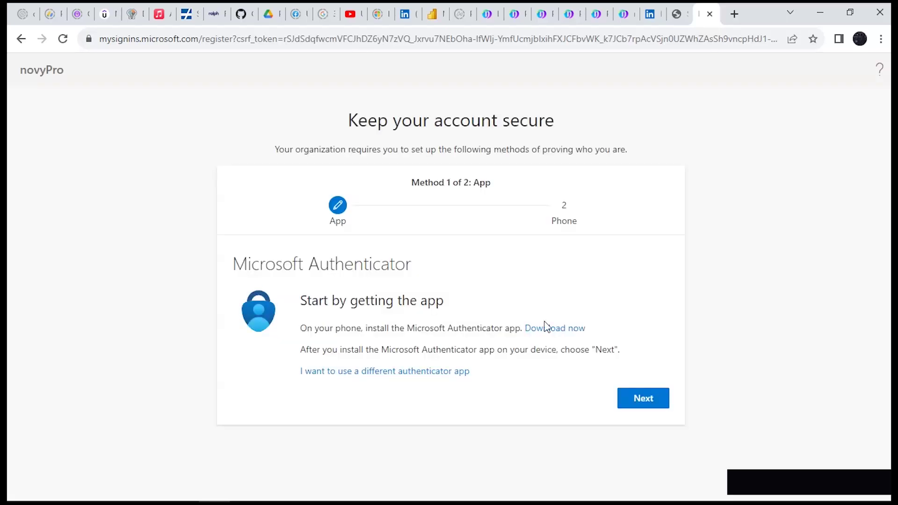
pyautogui.click(623, 398)
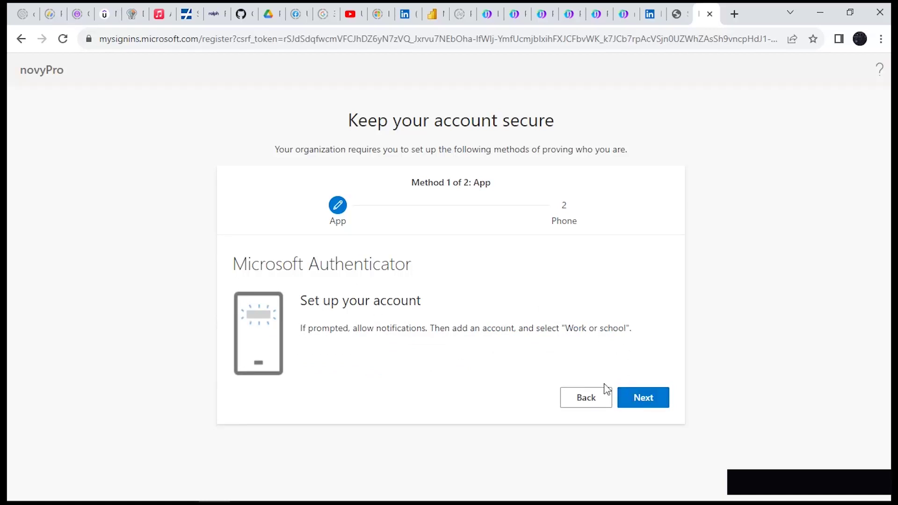
# - View the QR code step and its manual code and URL, then go back to the download step
pyautogui.click(643, 398)
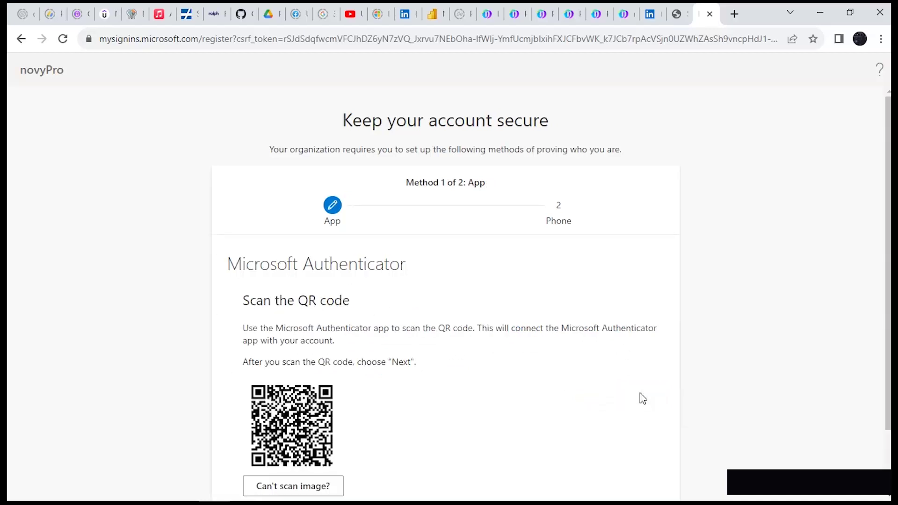
pyautogui.scroll(-2, 528, 316)
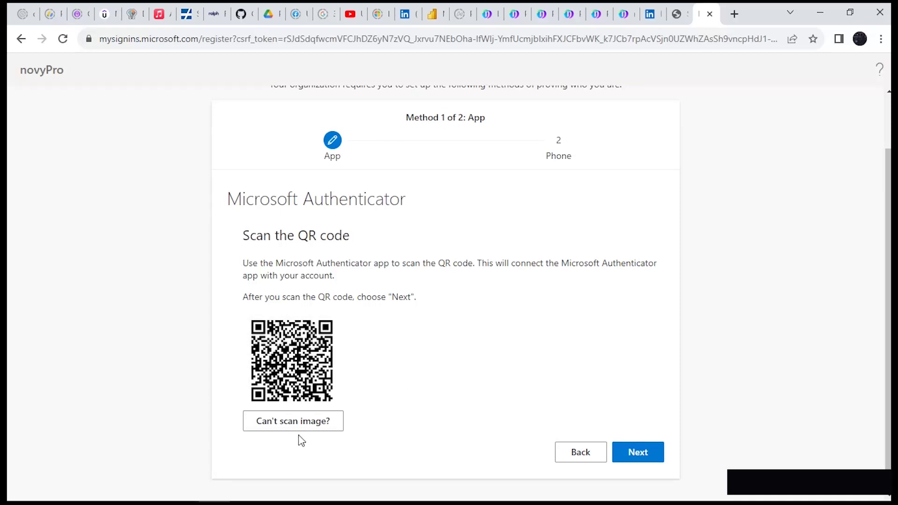
pyautogui.click(293, 424)
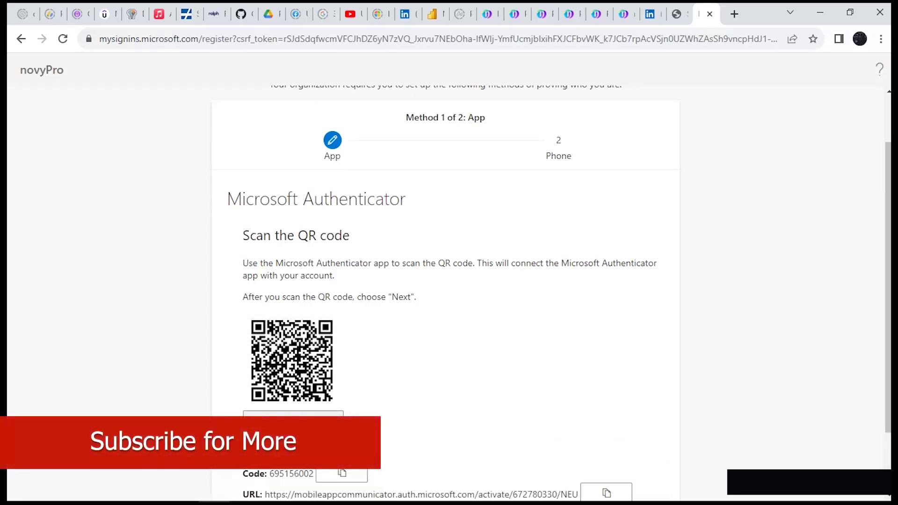
pyautogui.scroll(-2, 290, 407)
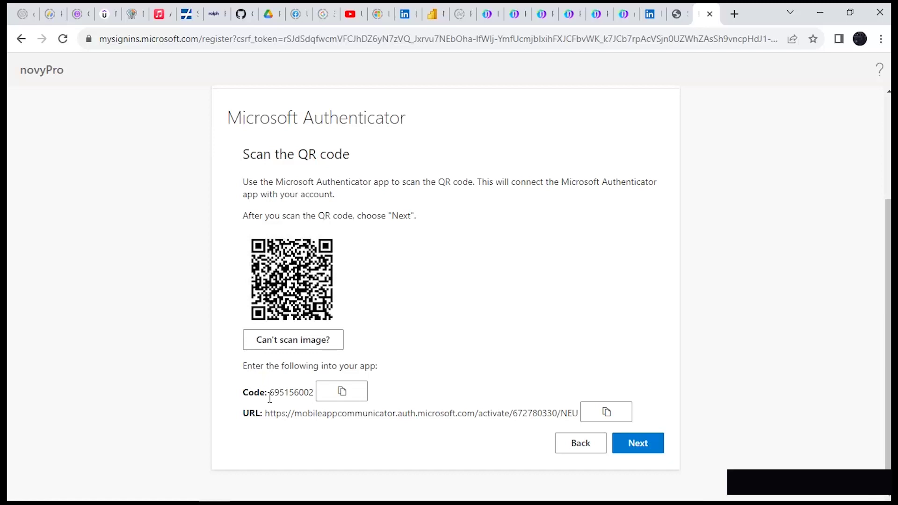
pyautogui.click(567, 447)
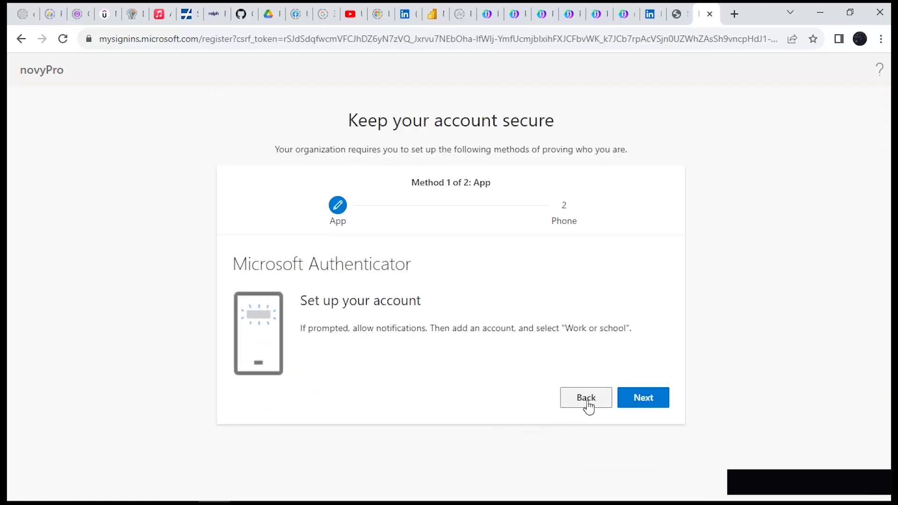
pyautogui.click(600, 402)
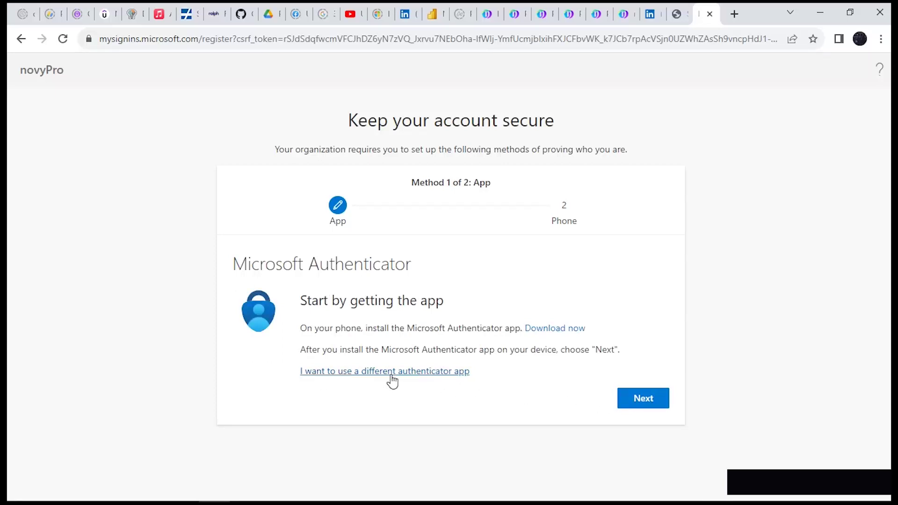
# - Choose a different authenticator app, scan its QR code, and continue to code entry
pyautogui.click(392, 371)
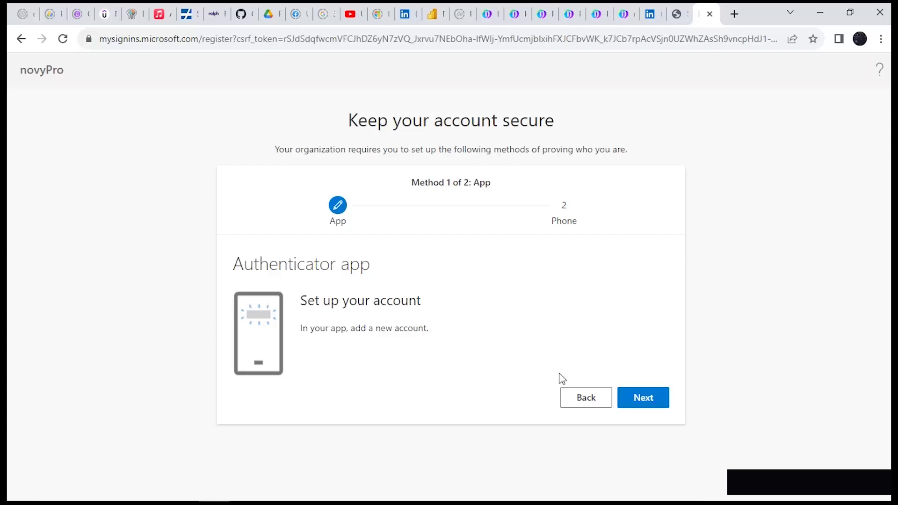
pyautogui.click(634, 402)
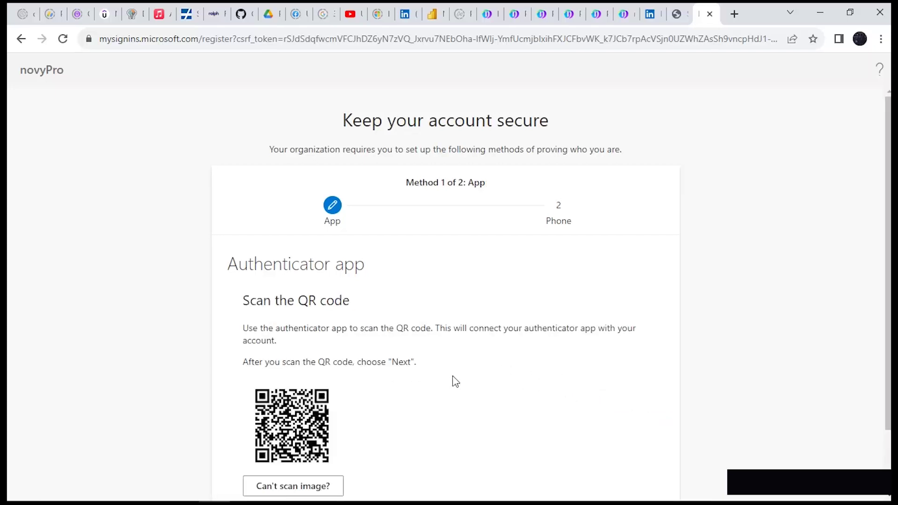
pyautogui.scroll(-2, 456, 377)
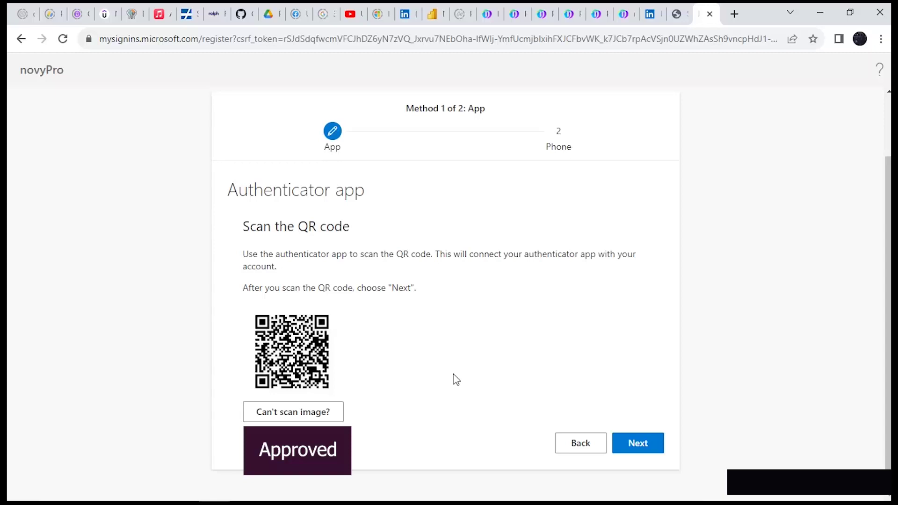
pyautogui.click(636, 450)
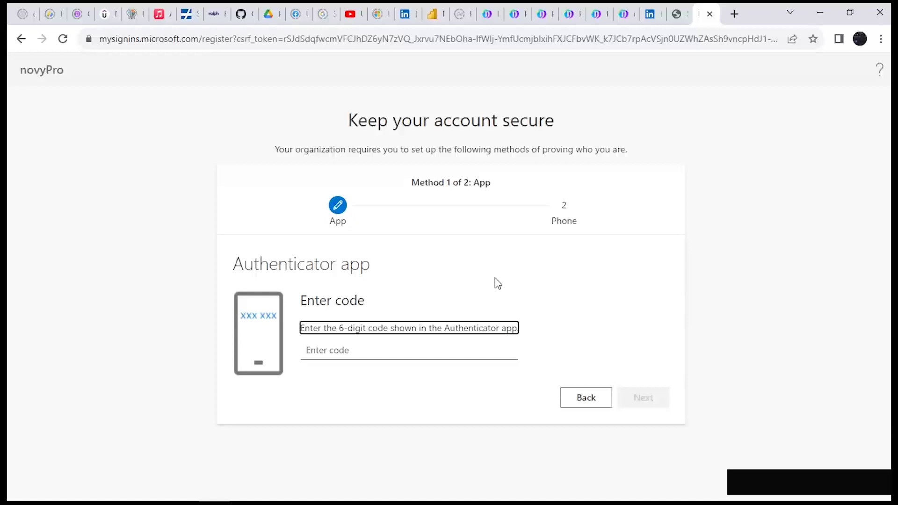
# - Enter the 6-digit code from the authenticator app and submit it
pyautogui.click(392, 352)
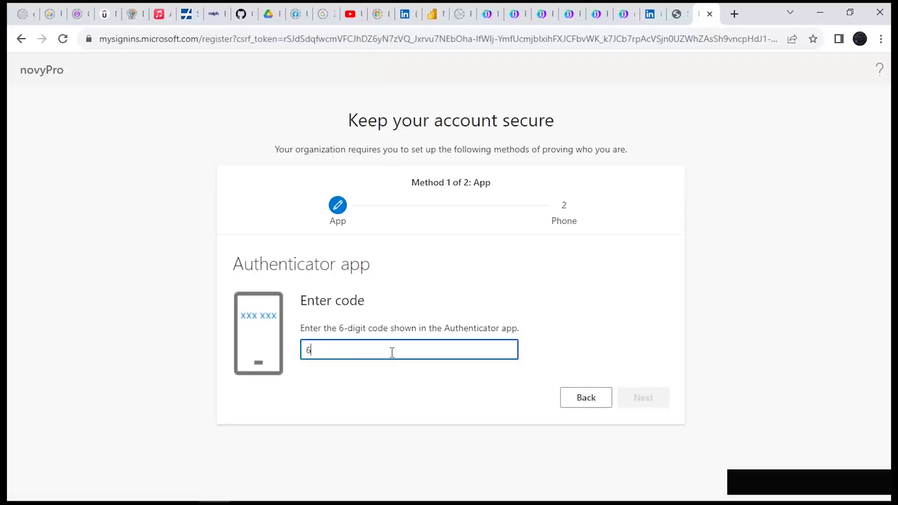
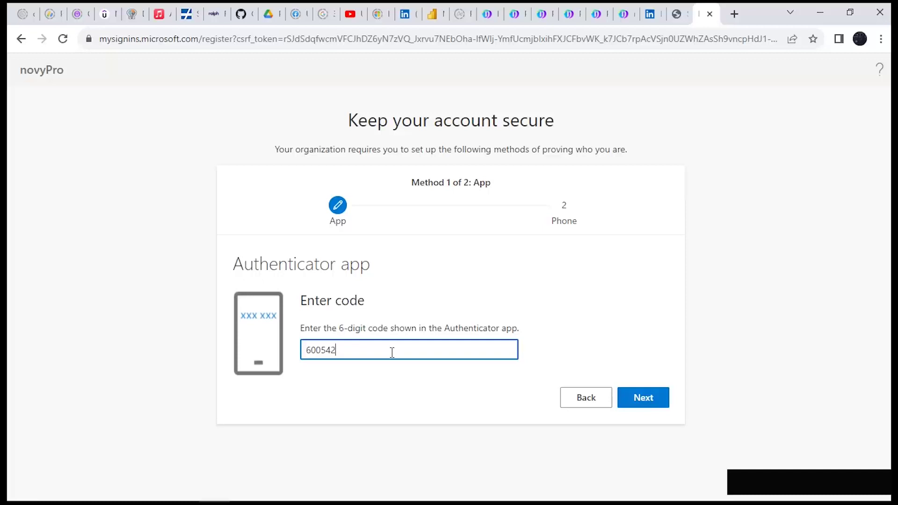
pyautogui.click(641, 407)
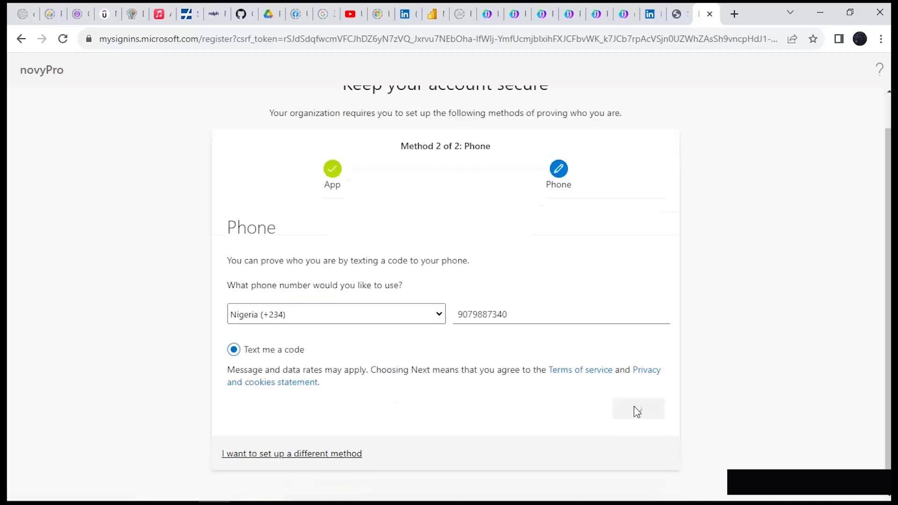
# - Register Email as the second sign-in method, verifying it with the code sent to the address
pyautogui.click(633, 406)
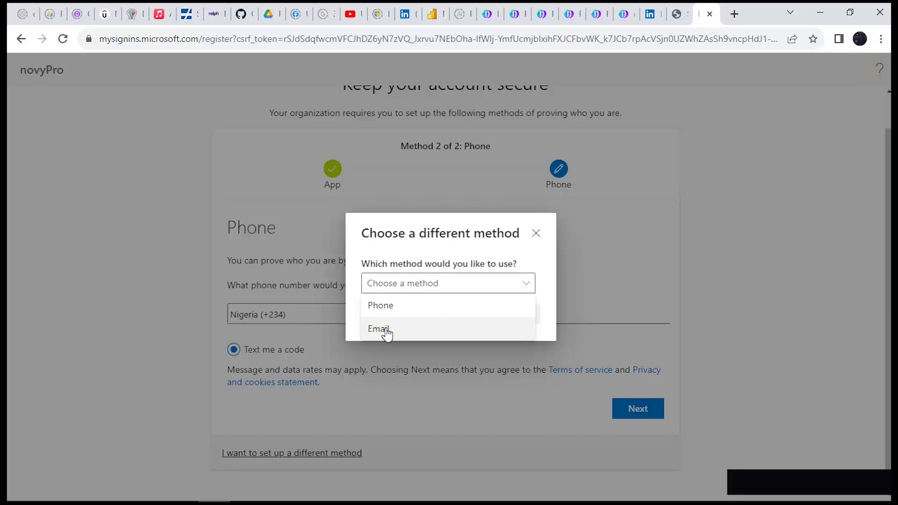
pyautogui.click(386, 333)
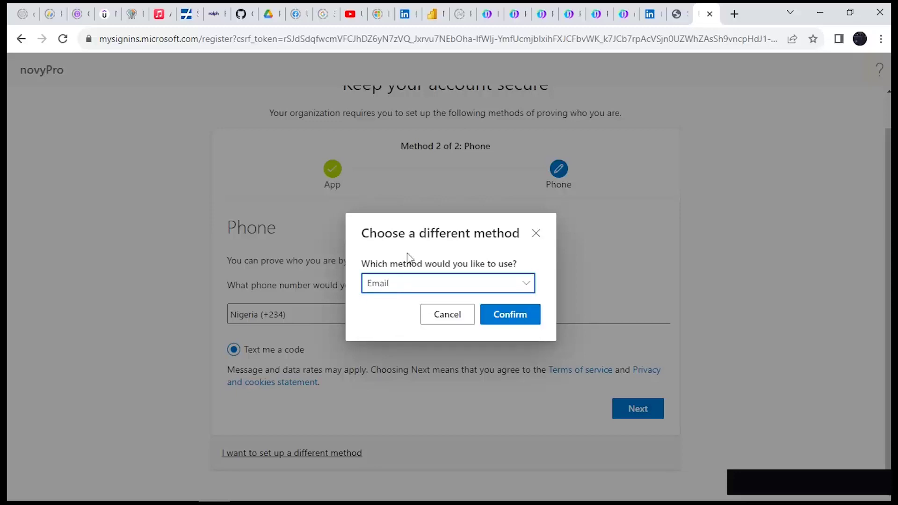
pyautogui.click(498, 323)
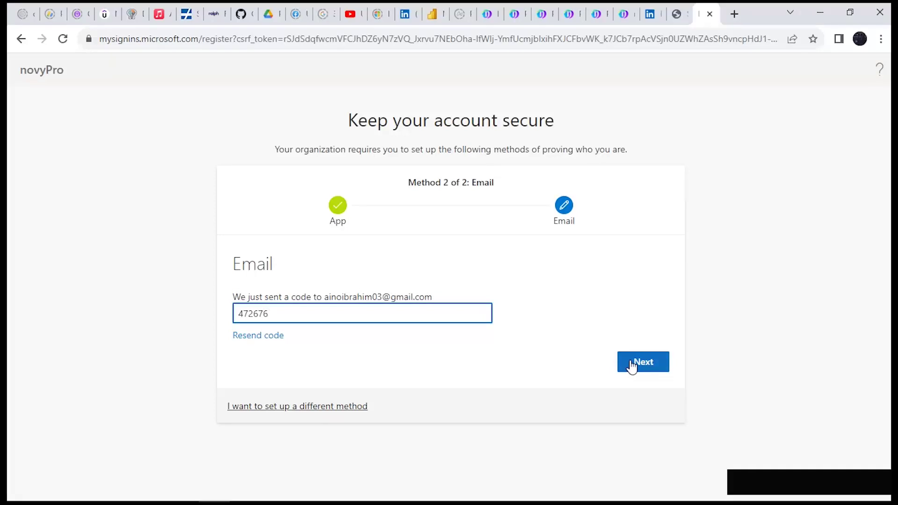
pyautogui.click(632, 365)
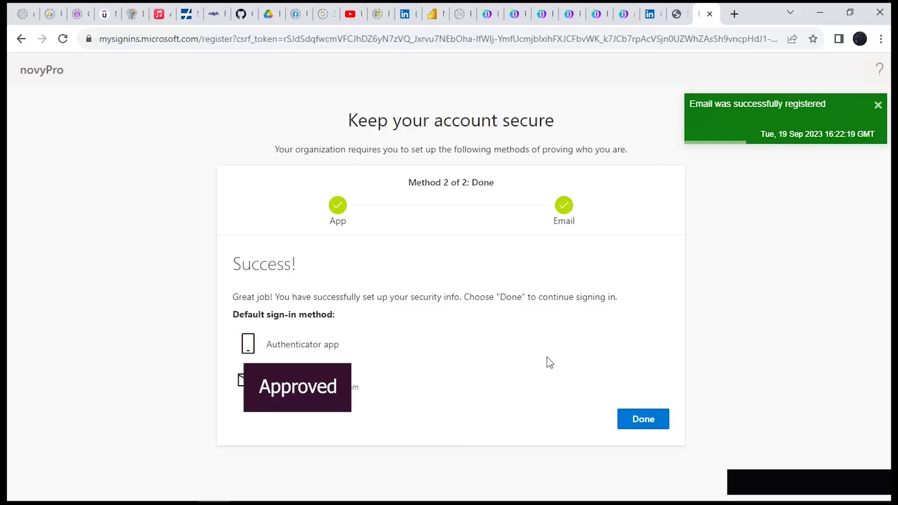
# - Finish the security info setup and continue signing in with the first listed account
pyautogui.click(644, 421)
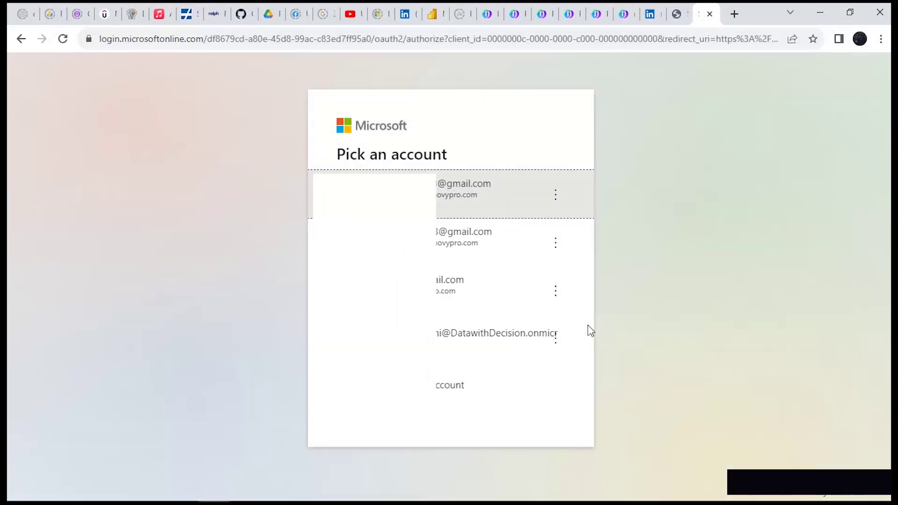
pyautogui.click(374, 196)
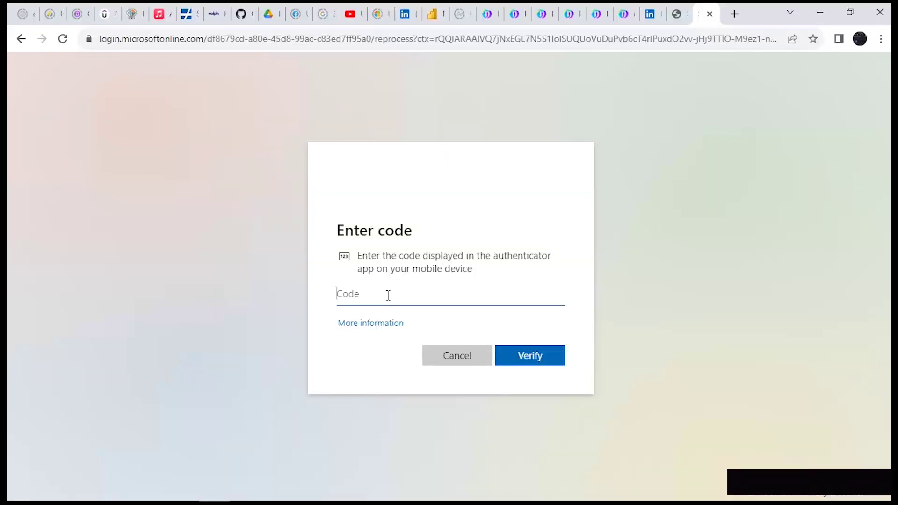
# - Verify sign-in with the authenticator app code and tick 'Don't show this again'
pyautogui.press('Return')
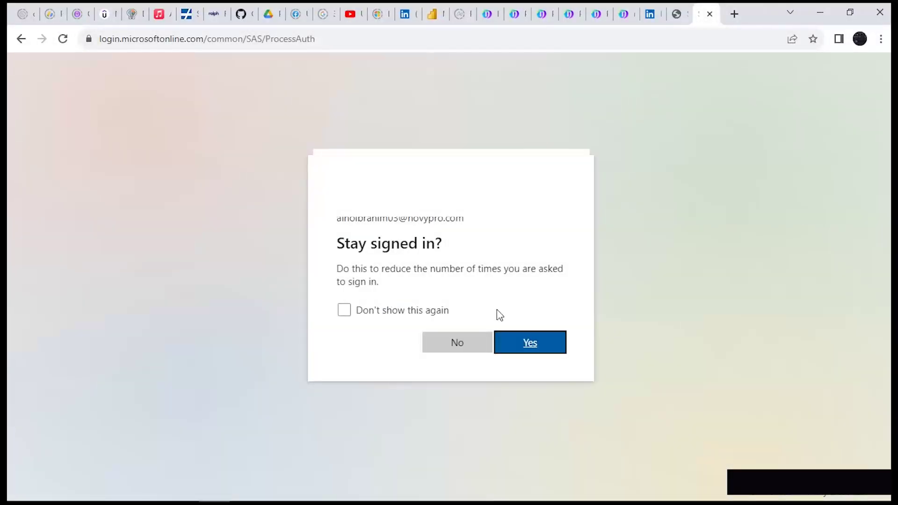
pyautogui.click(360, 318)
# - Stay signed in, select the work e-mail in the account panel, and return to Power BI Desktop
pyautogui.click(550, 347)
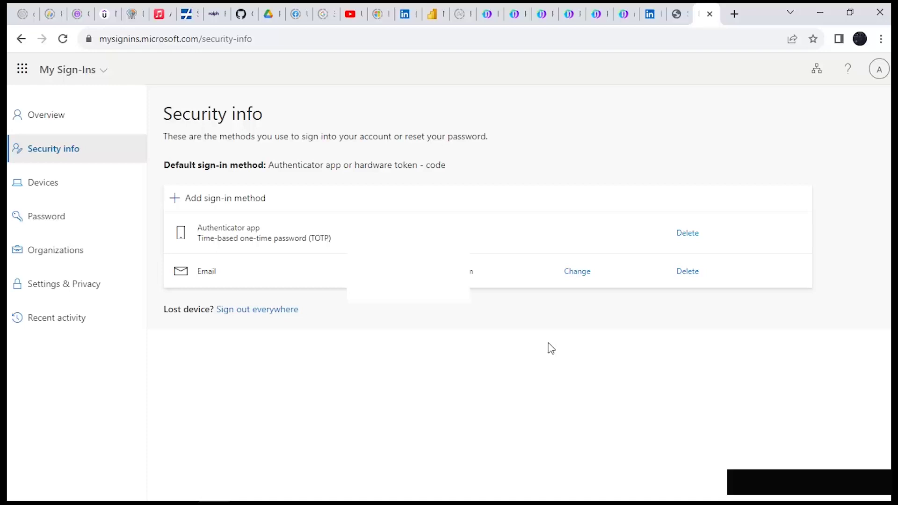
pyautogui.click(884, 74)
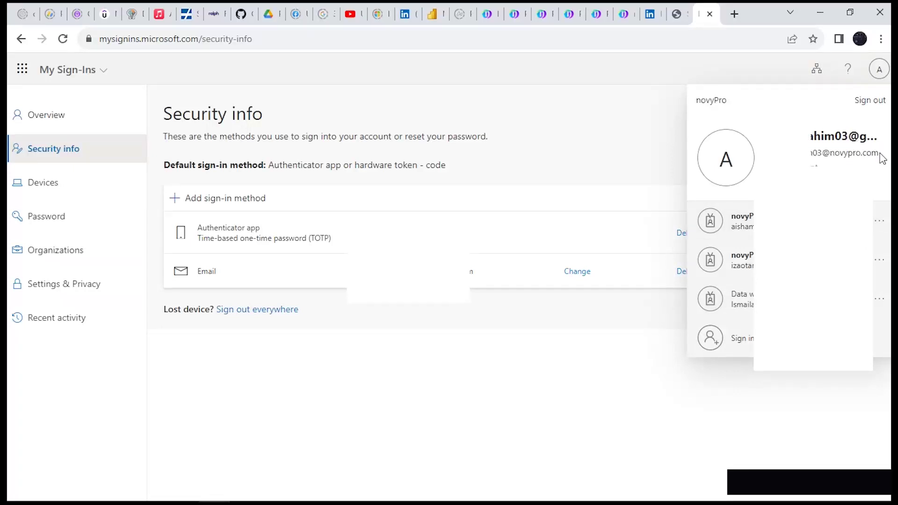
pyautogui.moveTo(880, 153); pyautogui.dragTo(811, 154)
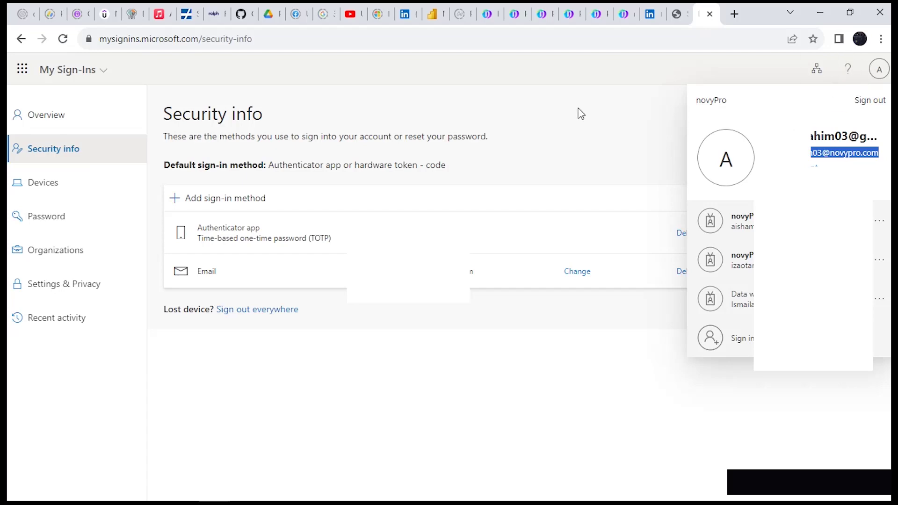
pyautogui.moveTo(405, 496)
pyautogui.click(306, 491)
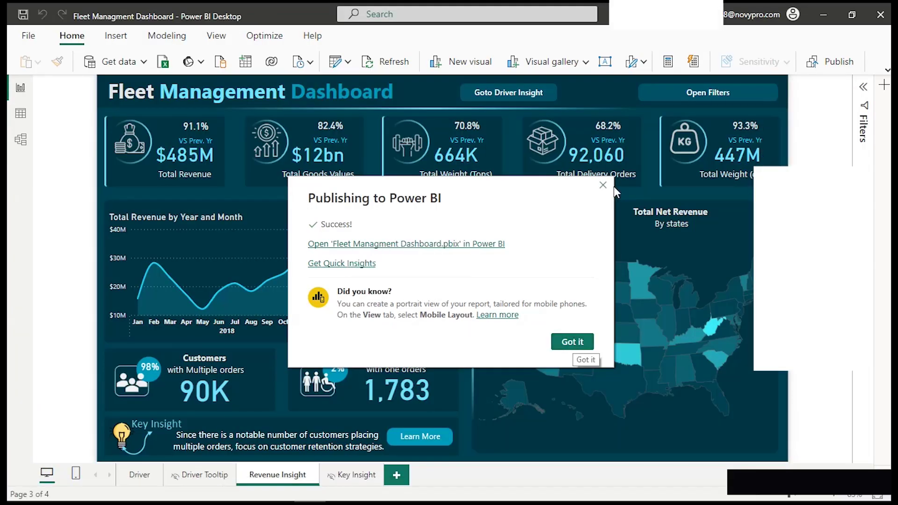
# - Dismiss the publish success message and start signing in with a different work or school account
pyautogui.click(574, 342)
pyautogui.click(779, 15)
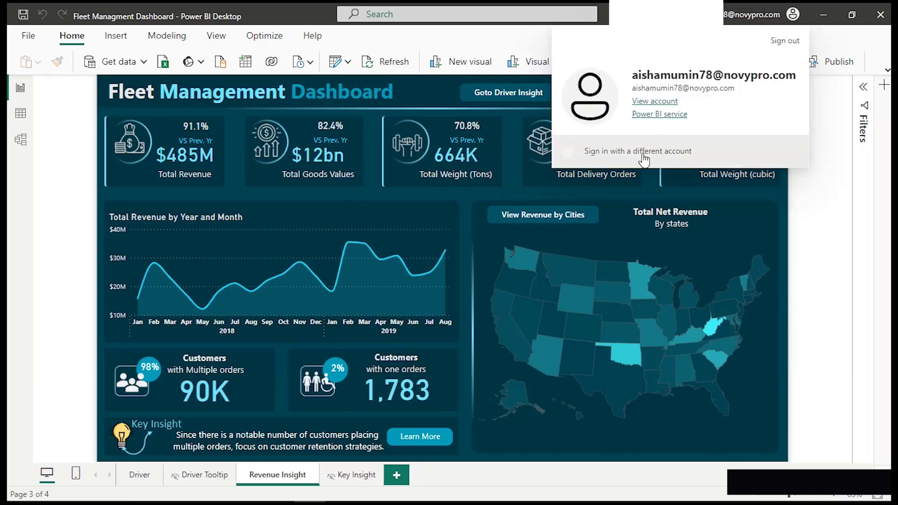
pyautogui.click(644, 157)
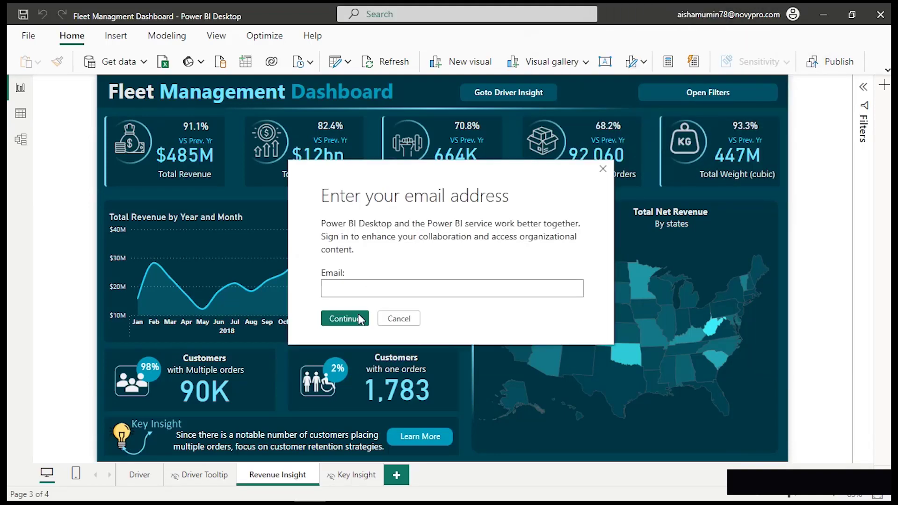
pyautogui.hotkey('ctrl', 'v')
pyautogui.click(345, 319)
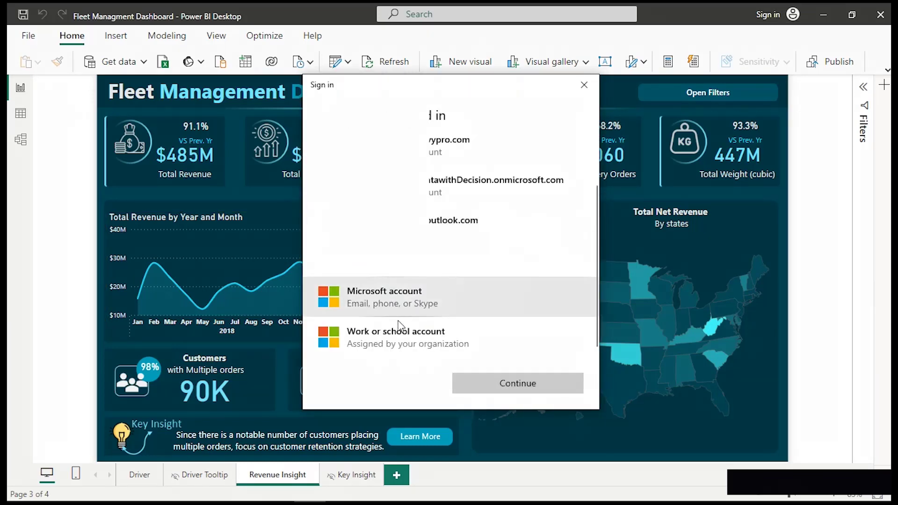
pyautogui.click(364, 338)
pyautogui.click(516, 377)
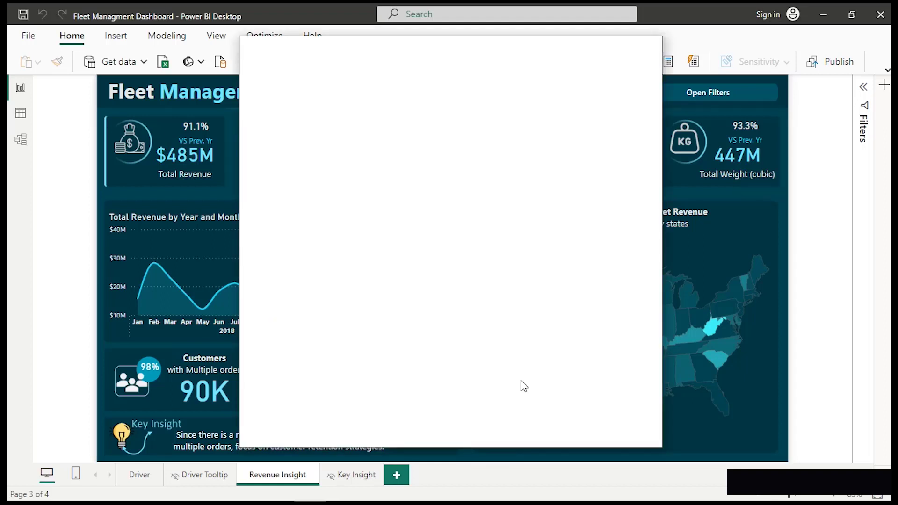
# - Enter the work account's e-mail and password to complete the sign-in
pyautogui.write('pro.com')
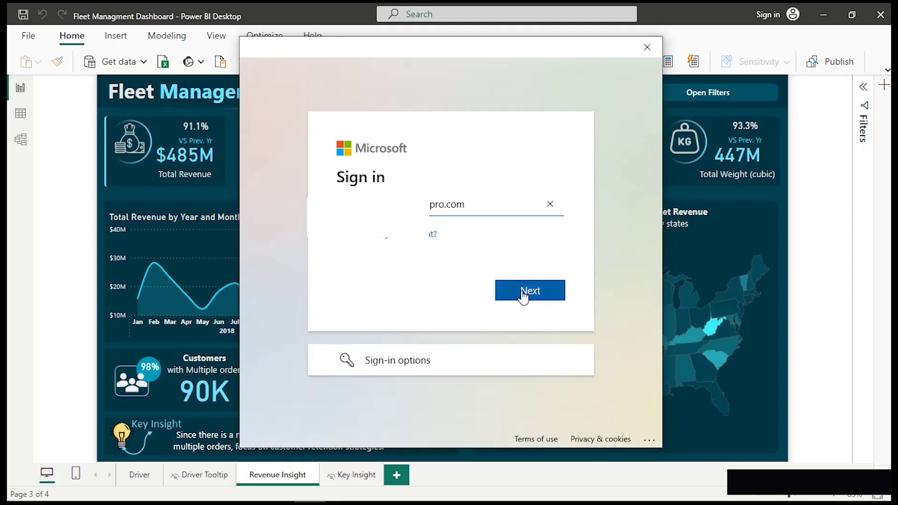
pyautogui.click(524, 295)
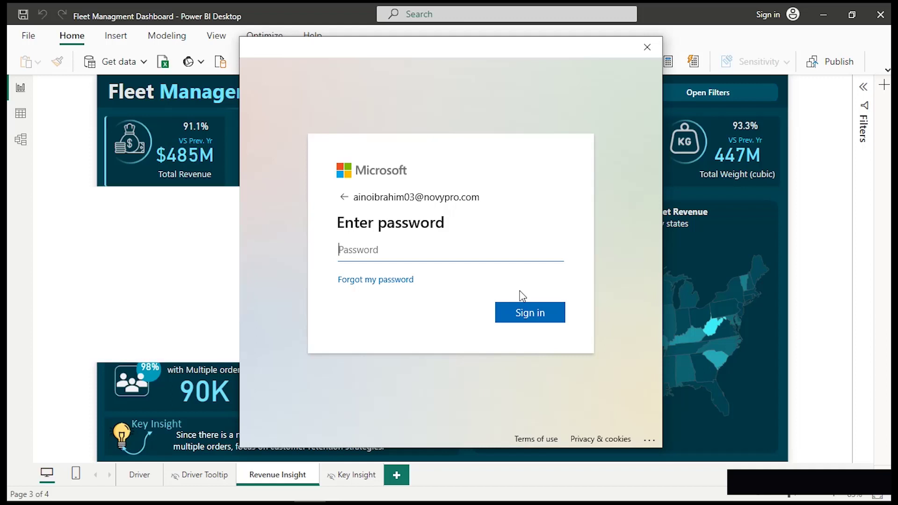
pyautogui.hotkey('ctrl', 'v')
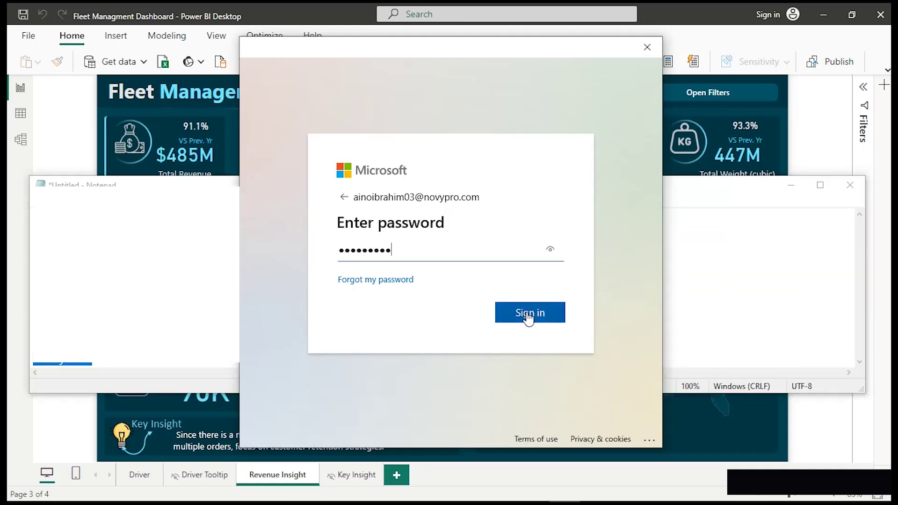
pyautogui.click(527, 313)
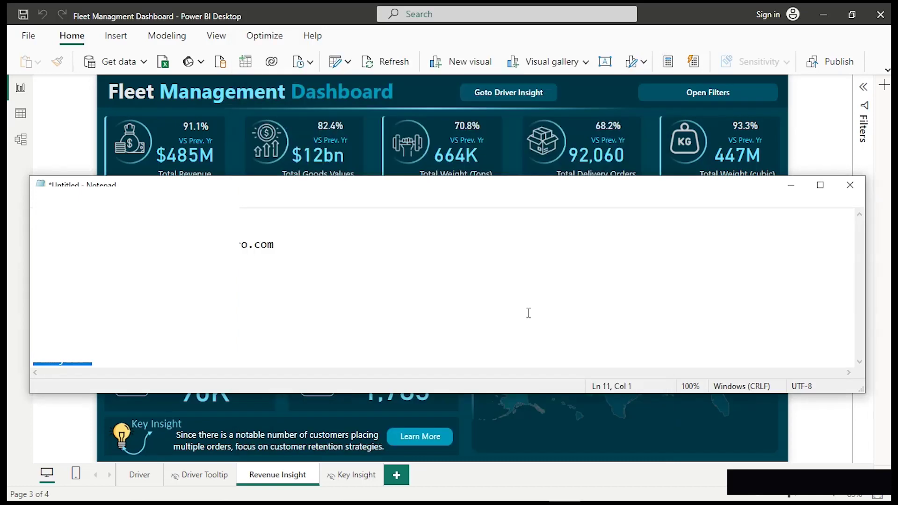
pyautogui.click(360, 107)
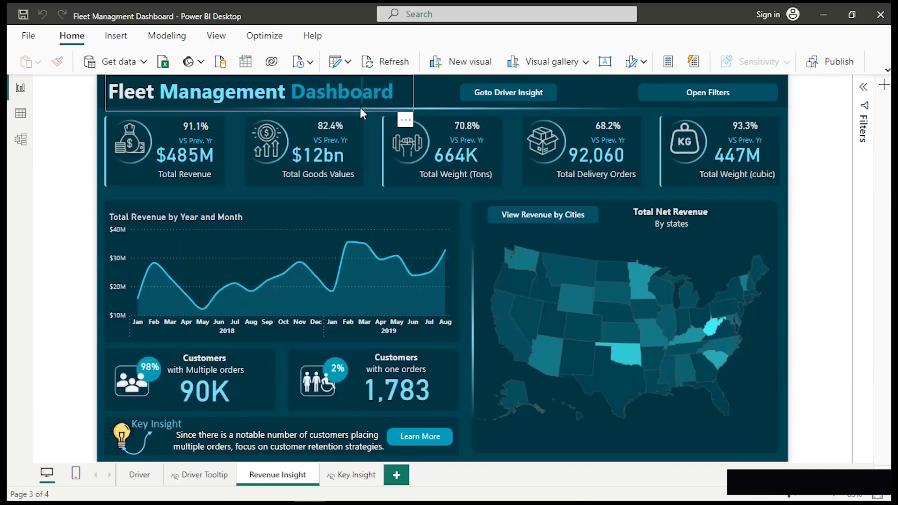
# - Sign in with the work or school account and its password, receiving a free Power BI license
pyautogui.click(361, 109)
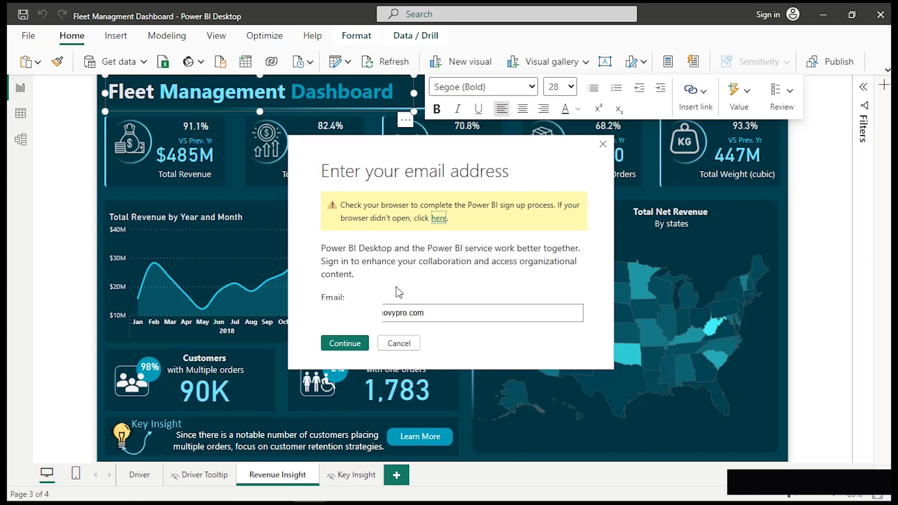
pyautogui.click(360, 343)
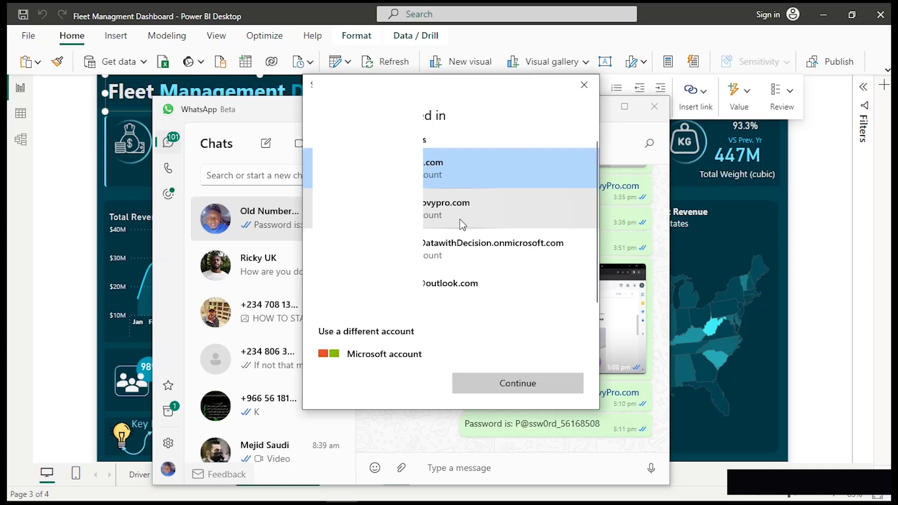
pyautogui.scroll(-2, 421, 262)
pyautogui.click(403, 343)
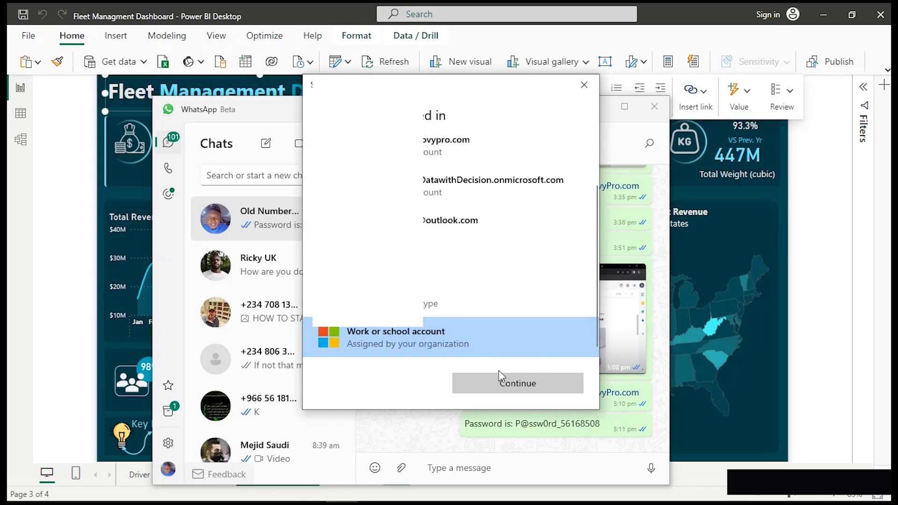
pyautogui.click(505, 385)
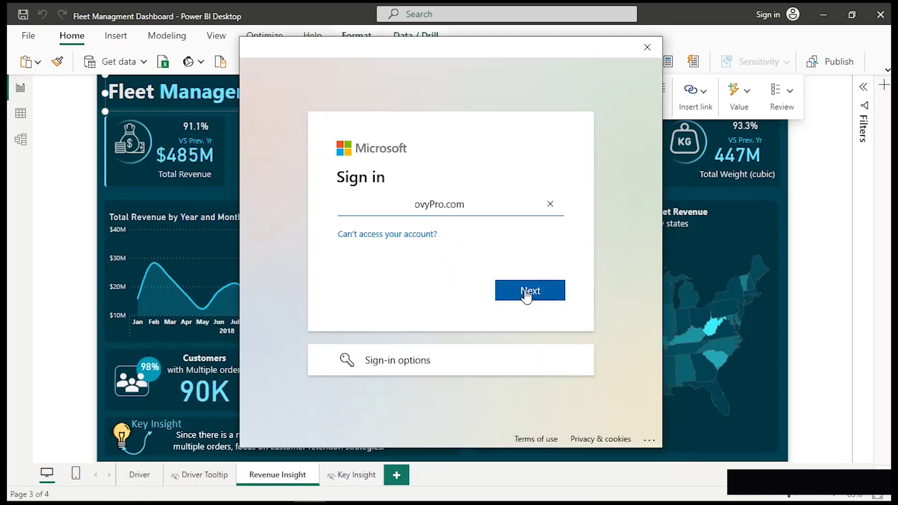
pyautogui.click(527, 296)
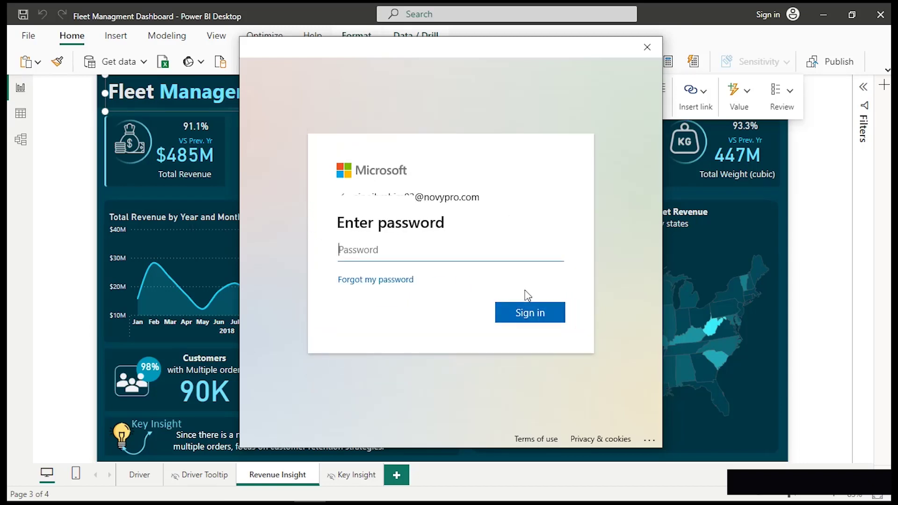
pyautogui.write('••••••••••')
pyautogui.click(527, 313)
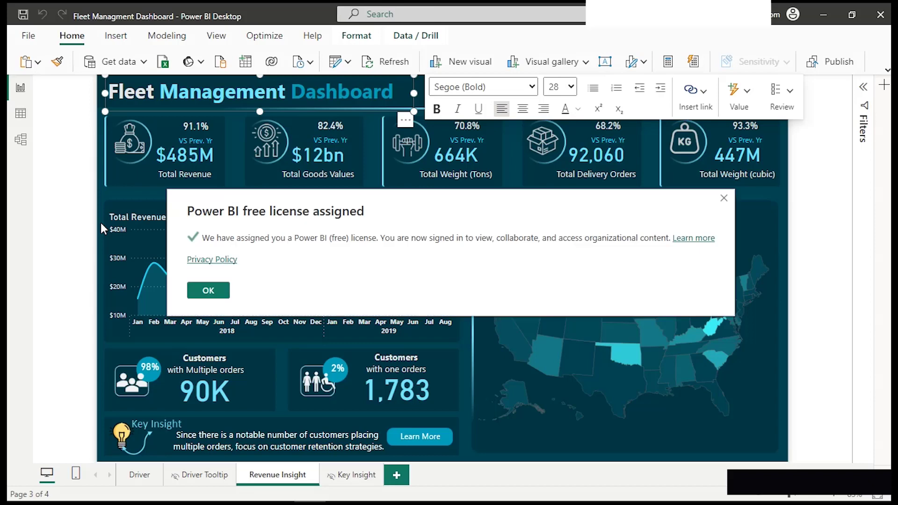
# - Acknowledge the free license notice, save the report, and publish it to My workspace
pyautogui.click(209, 288)
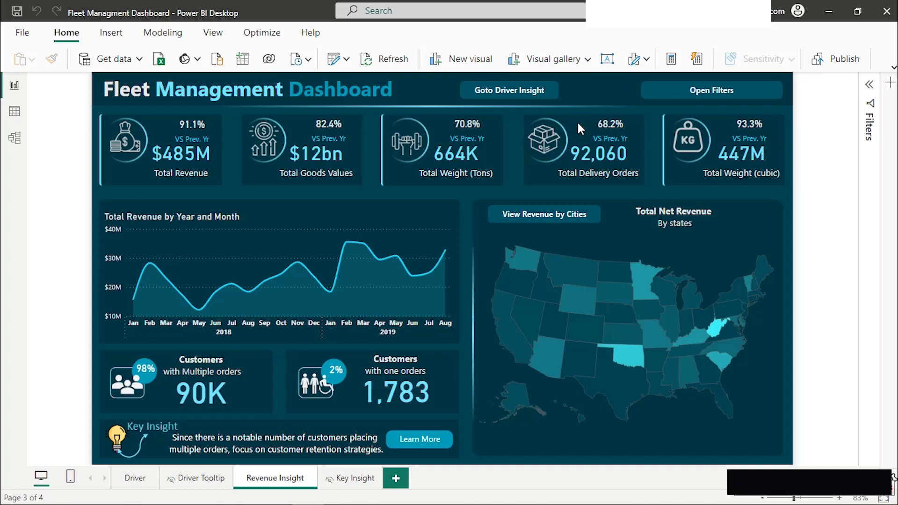
pyautogui.click(845, 65)
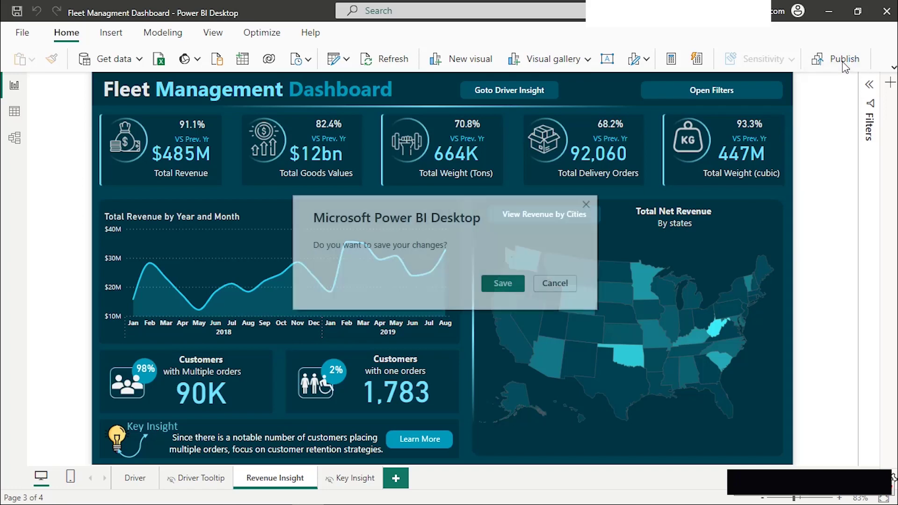
pyautogui.click(505, 283)
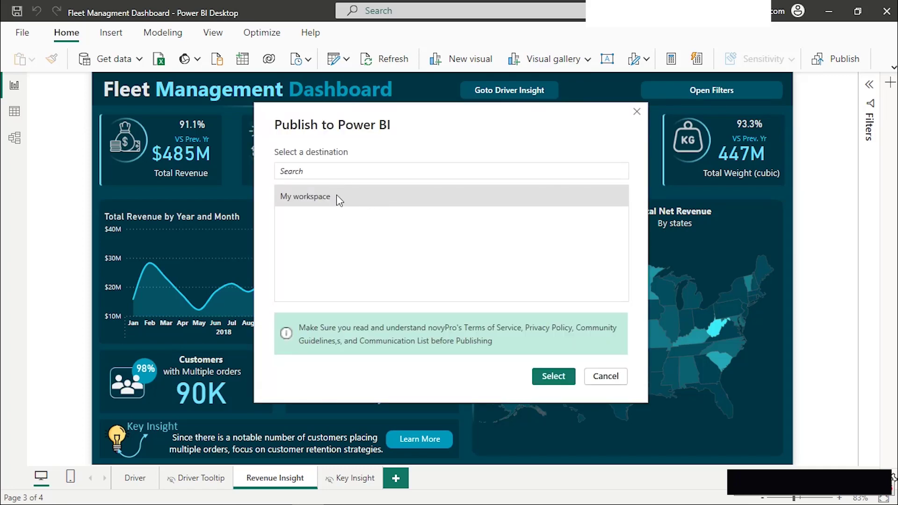
pyautogui.click(558, 380)
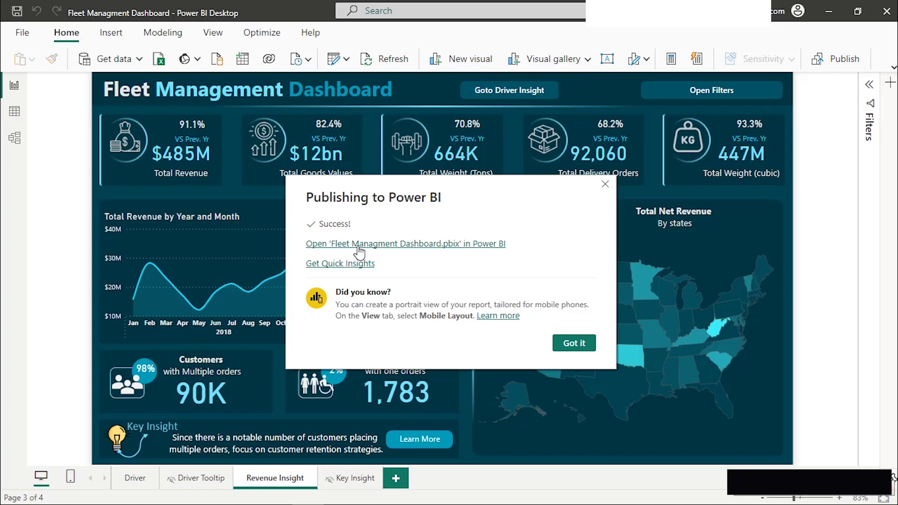
pyautogui.click(359, 245)
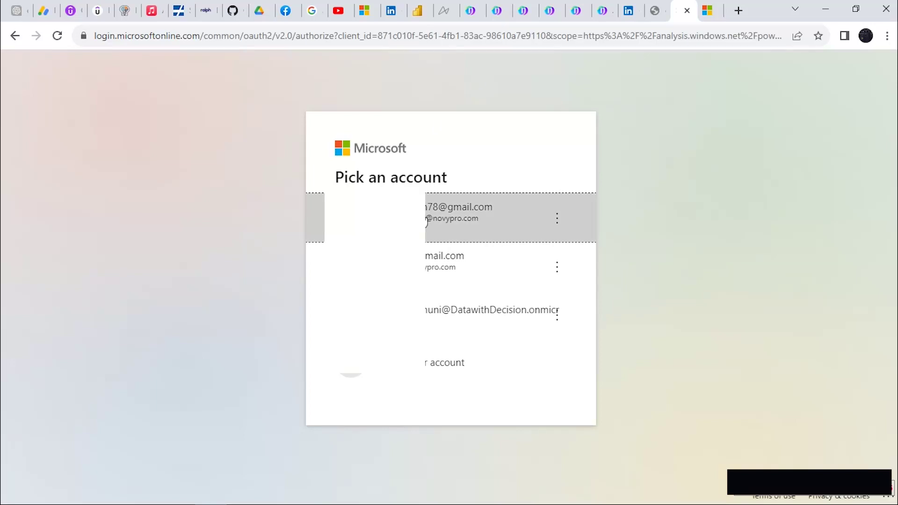
# - Sign in to the Power BI service in Chrome with the first listed account
pyautogui.click(426, 222)
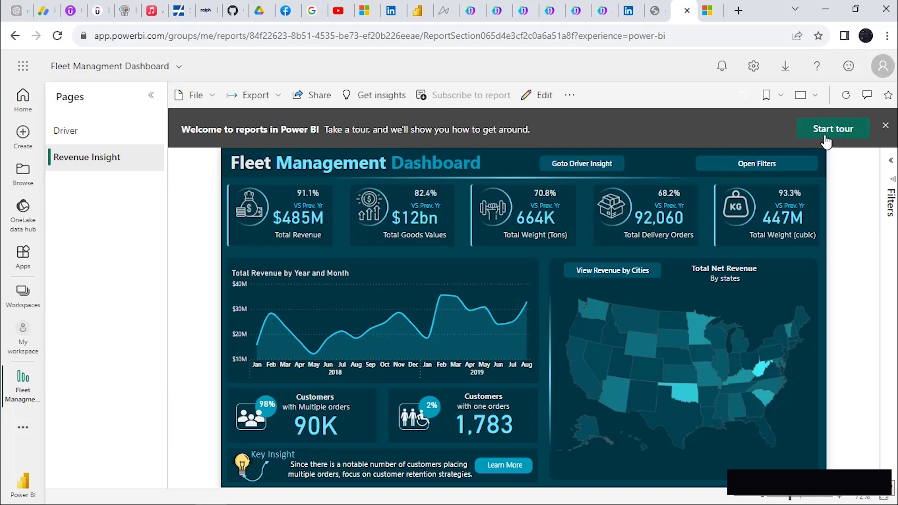
# - Close the welcome banner, go to the Driver page, and check per-driver tooltips in the table
pyautogui.click(885, 127)
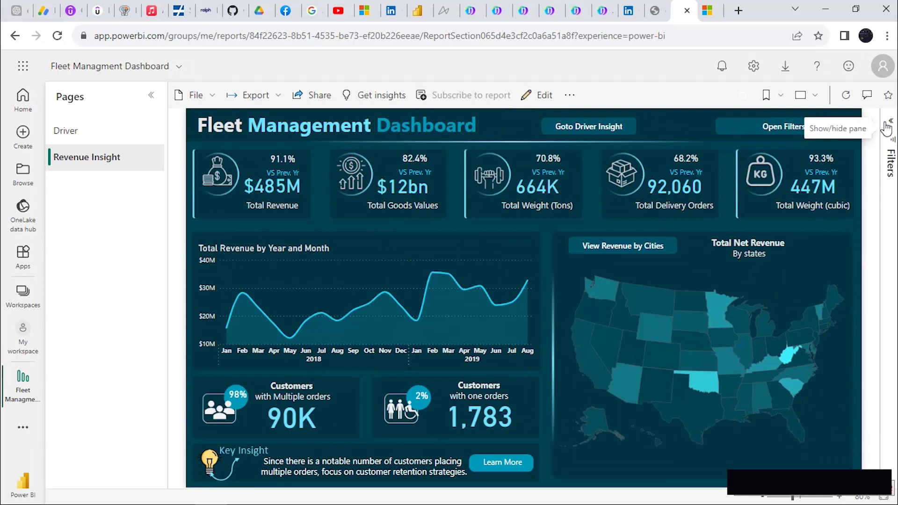
pyautogui.click(587, 135)
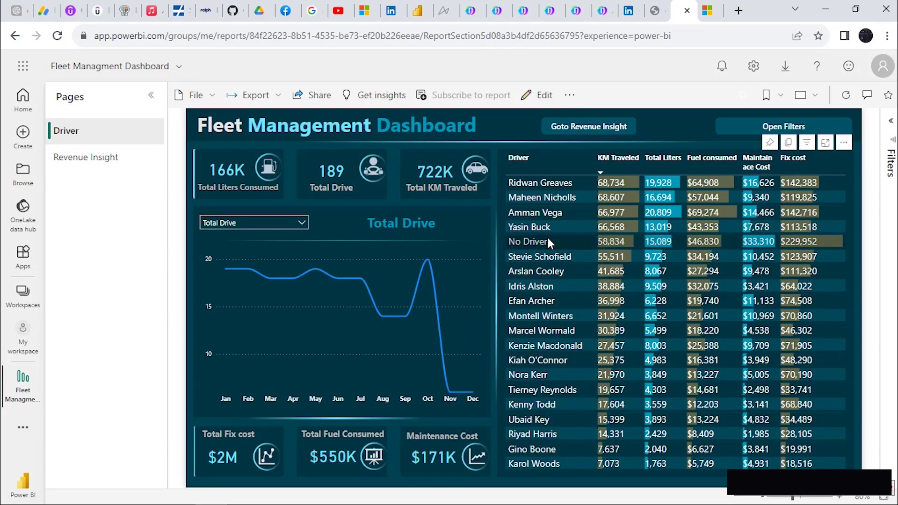
pyautogui.moveTo(549, 240)
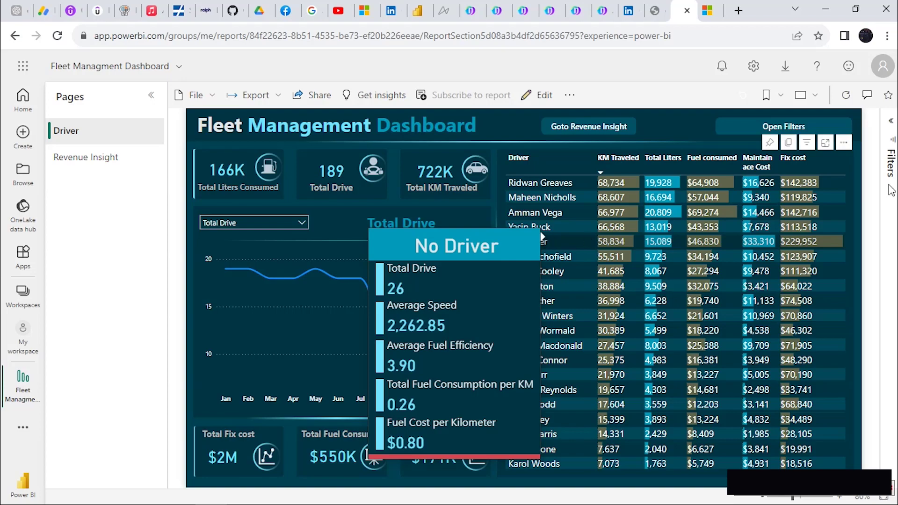
pyautogui.moveTo(643, 183)
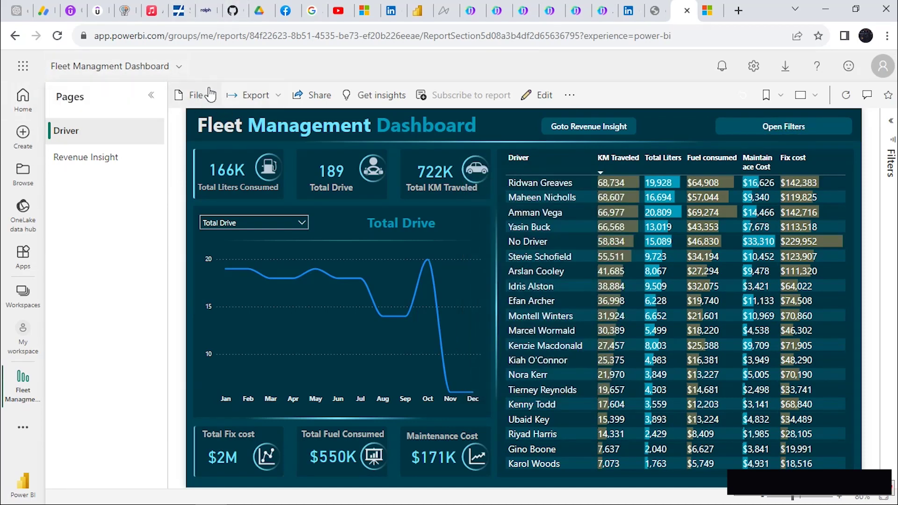
pyautogui.click(201, 99)
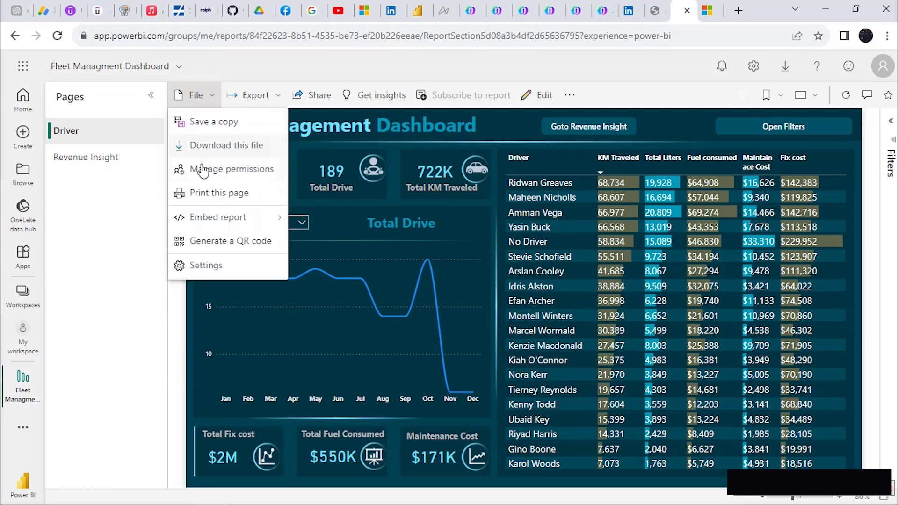
# - Publish the report to the web via File > Embed report and copy its public link
pyautogui.moveTo(208, 216)
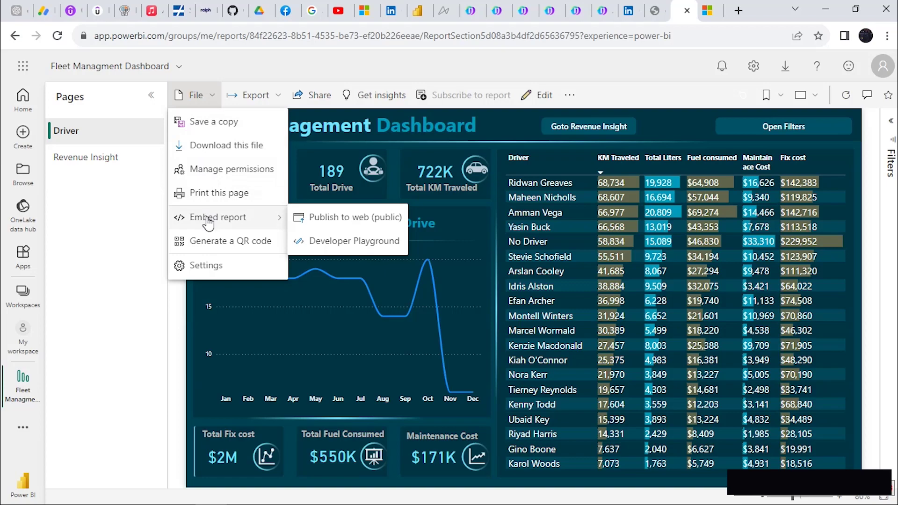
pyautogui.click(327, 219)
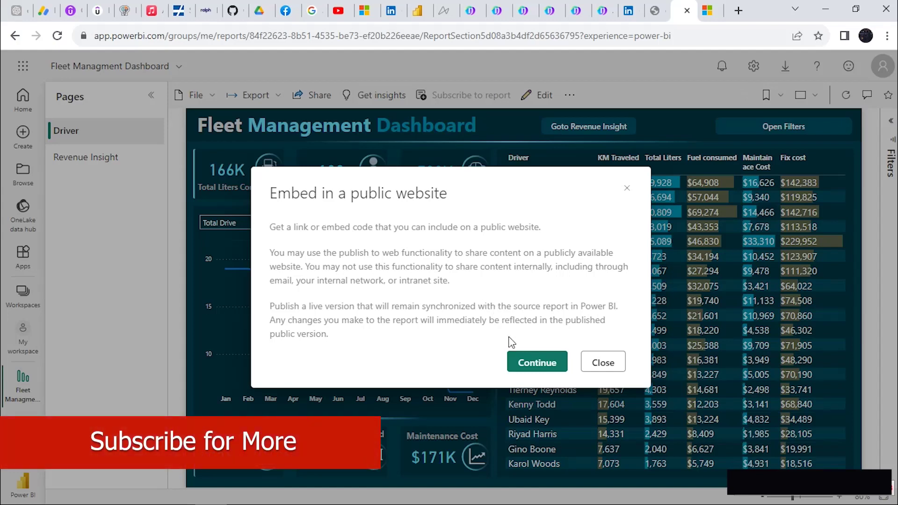
pyautogui.click(527, 361)
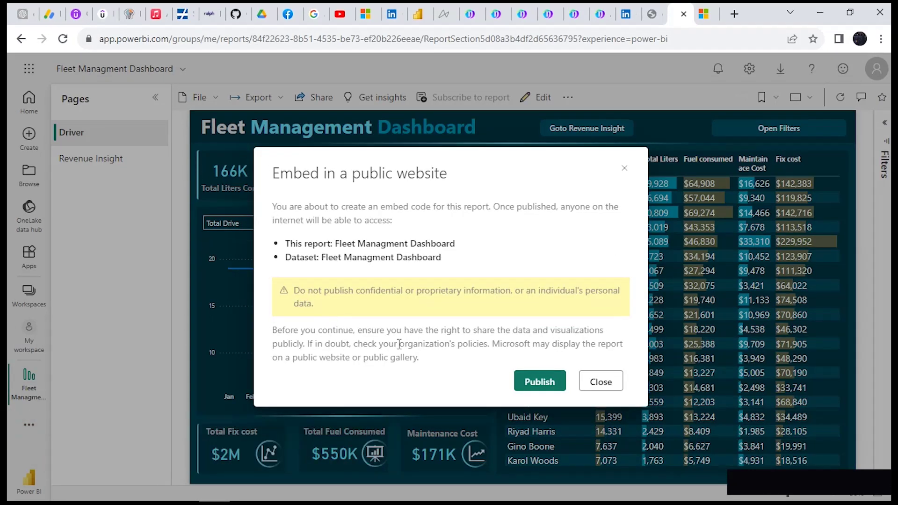
pyautogui.click(546, 384)
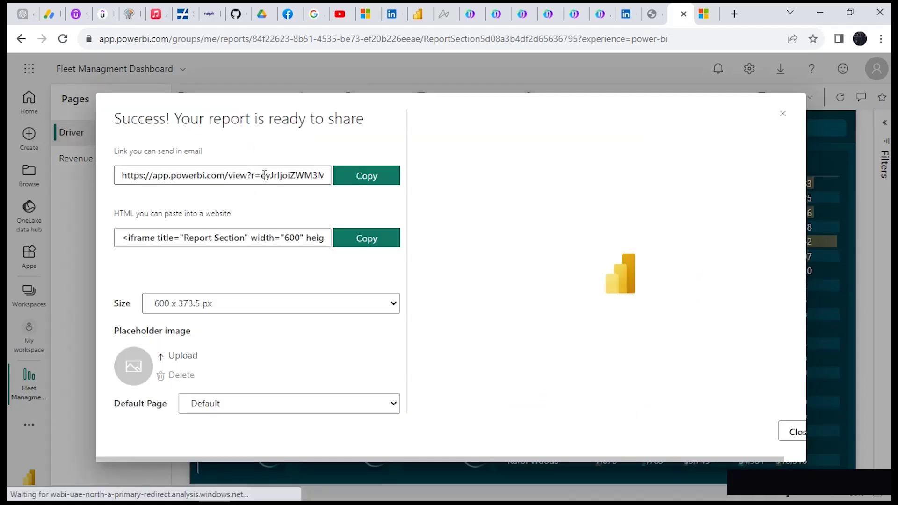
pyautogui.click(380, 177)
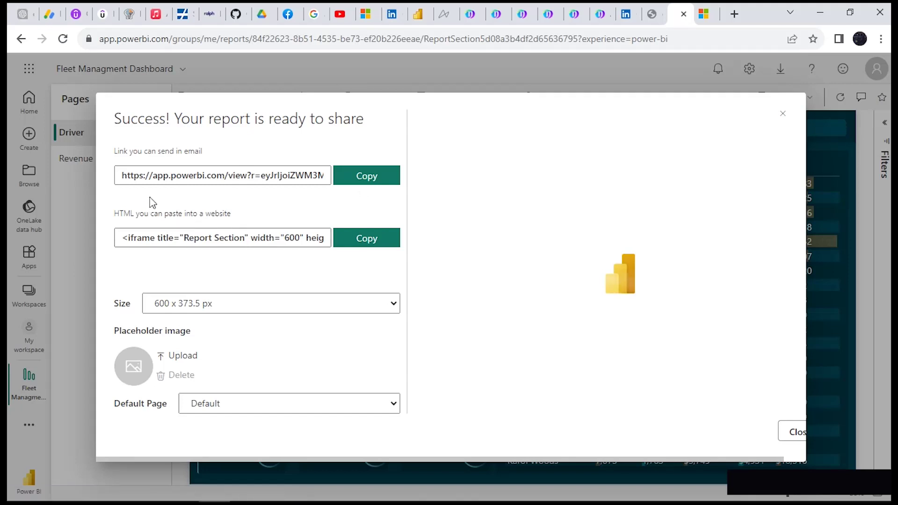
pyautogui.click(377, 179)
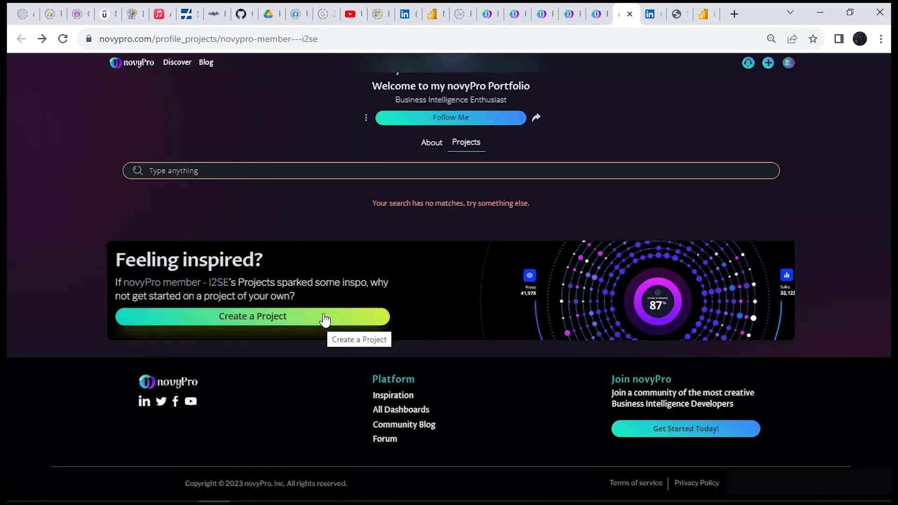
# - Create a new Power BI project in novyPro and paste the report's public link into Embedded Link
pyautogui.click(306, 319)
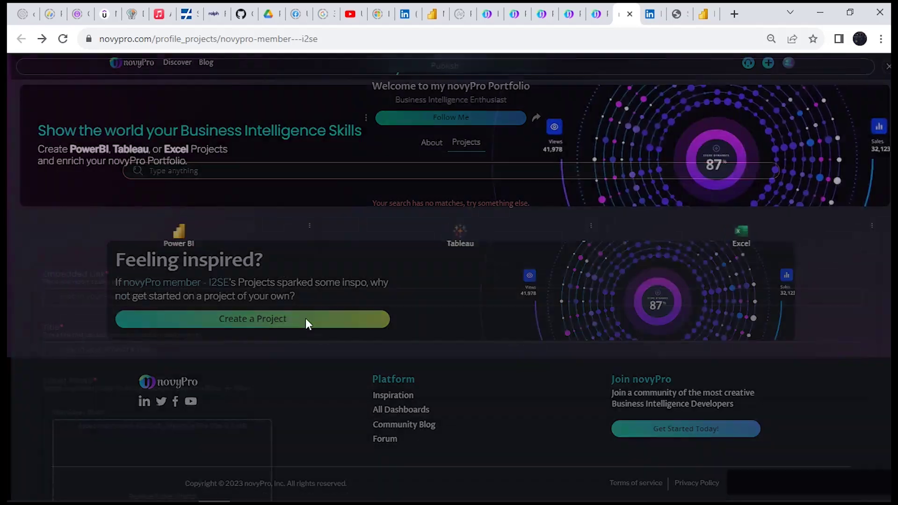
pyautogui.click(191, 231)
pyautogui.click(185, 297)
pyautogui.hotkey('ctrl', 'v')
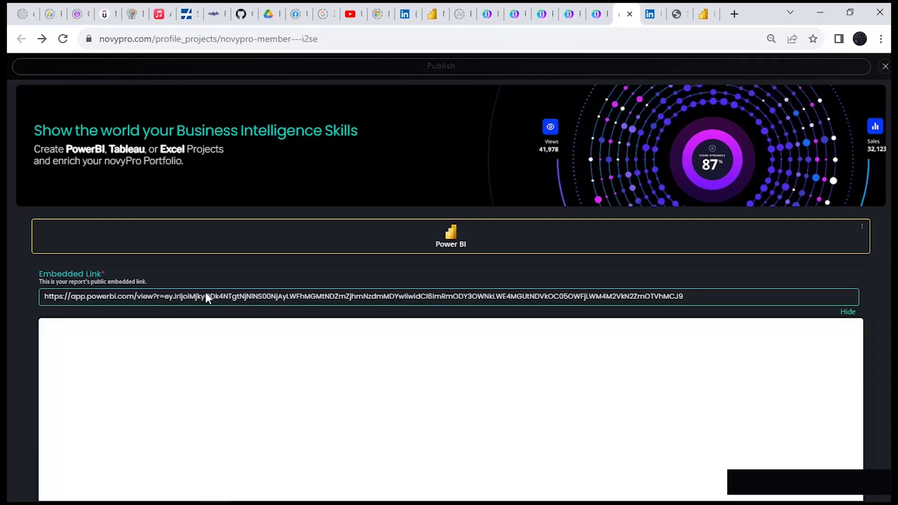
pyautogui.scroll(-3, 206, 293)
pyautogui.scroll(-2, 207, 293)
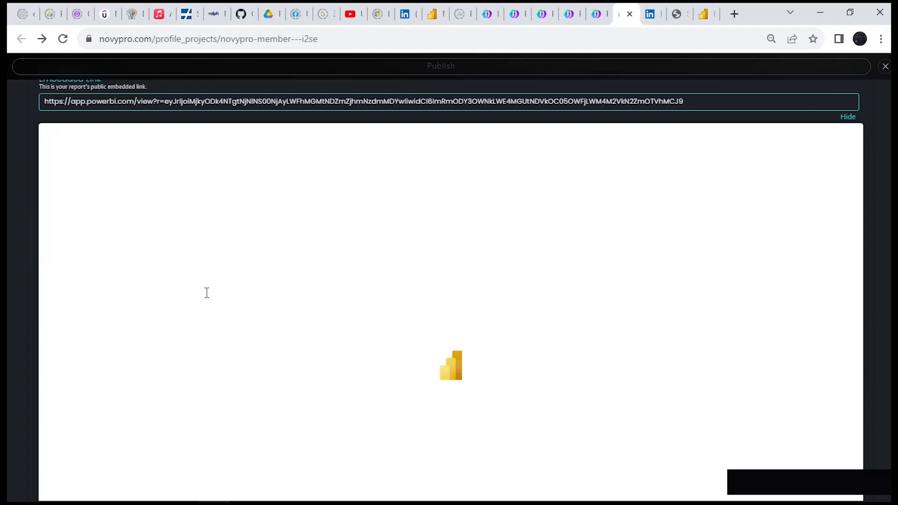
pyautogui.scroll(-1, 207, 293)
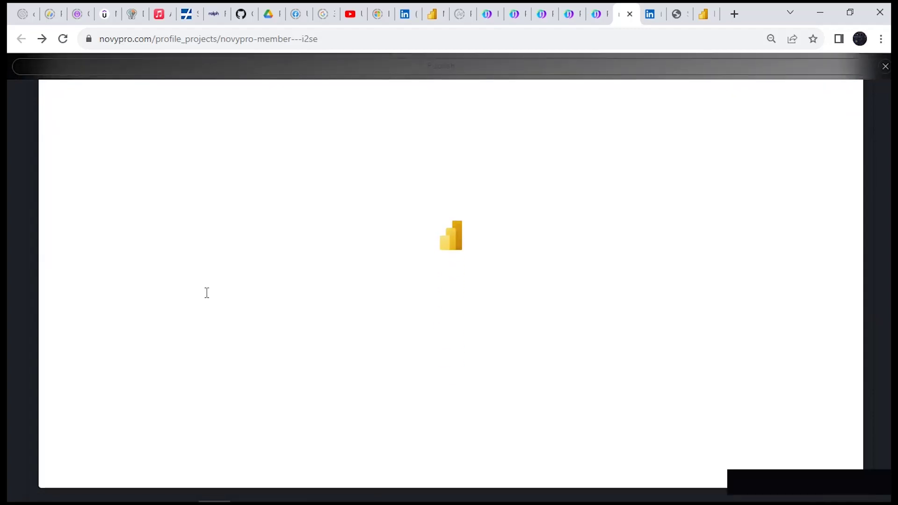
pyautogui.scroll(-3, 207, 293)
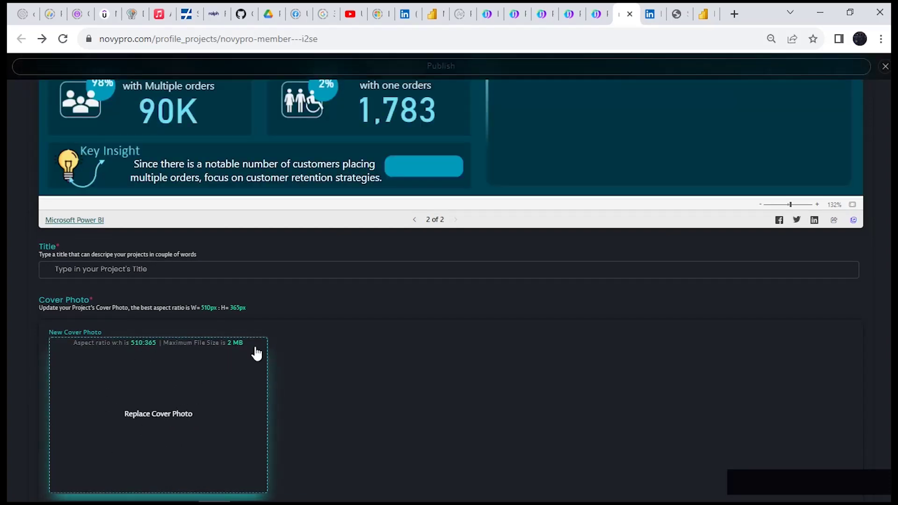
# - Test the embedded report: go to Driver Insight, filter to TRACTOR, then close the filters
pyautogui.scroll(7, 417, 183)
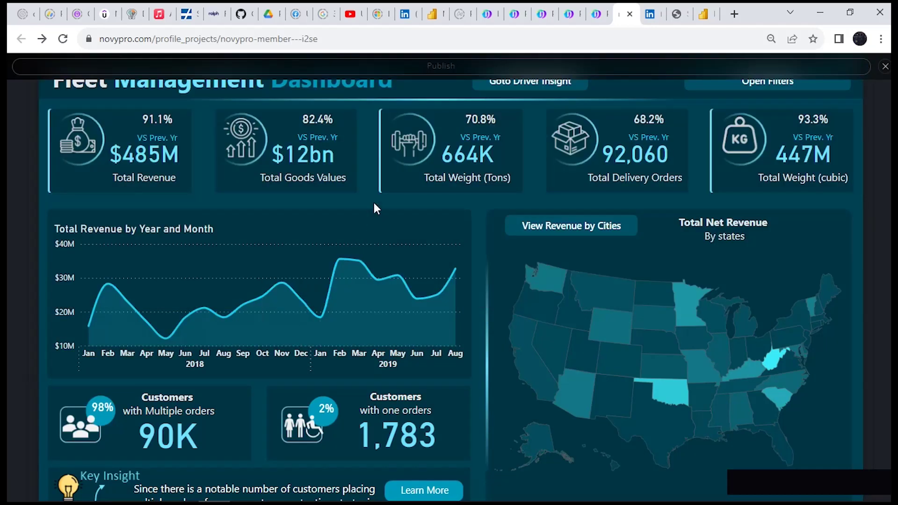
pyautogui.scroll(3, 431, 156)
pyautogui.scroll(1, 438, 164)
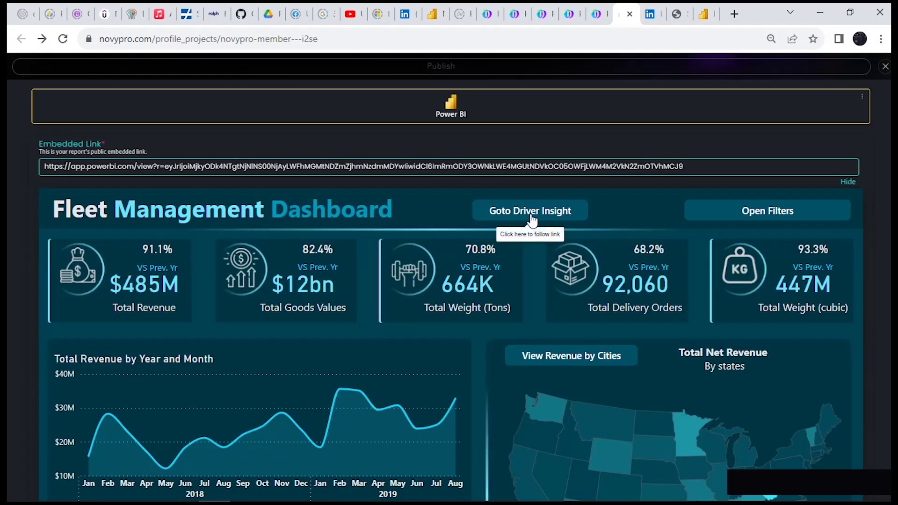
pyautogui.click(481, 256)
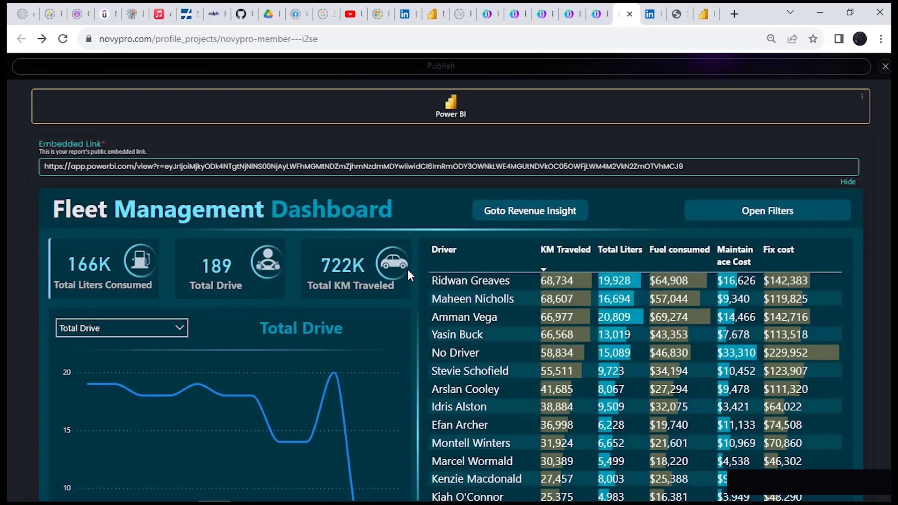
pyautogui.click(772, 212)
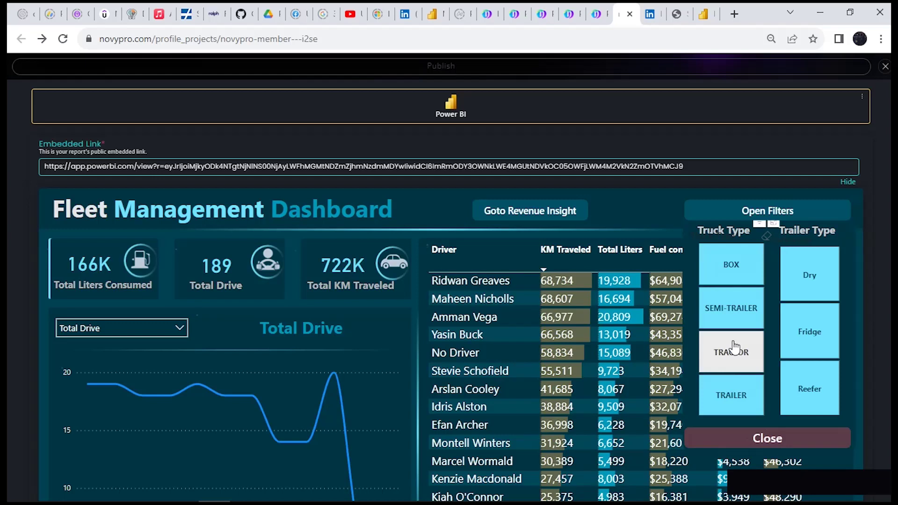
pyautogui.click(733, 348)
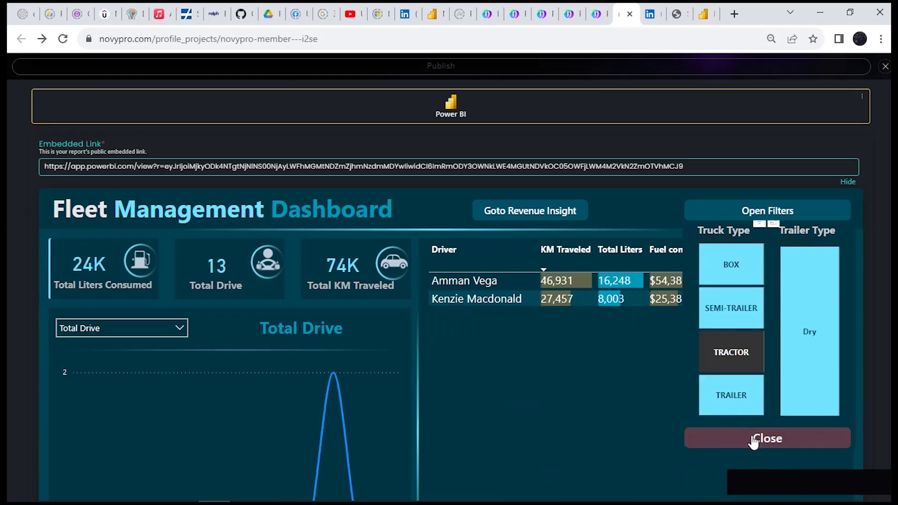
pyautogui.click(771, 442)
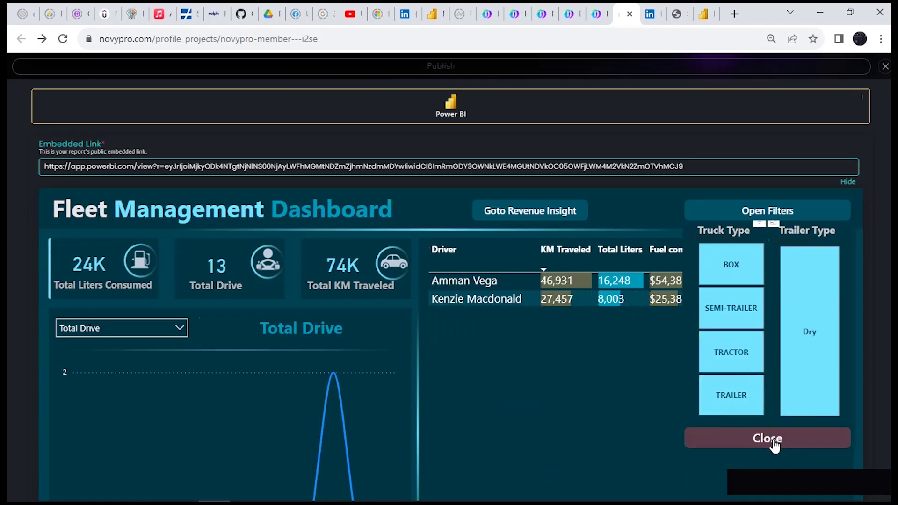
# - Select the project's Title and Overview fields without entering text
pyautogui.scroll(-5, 490, 329)
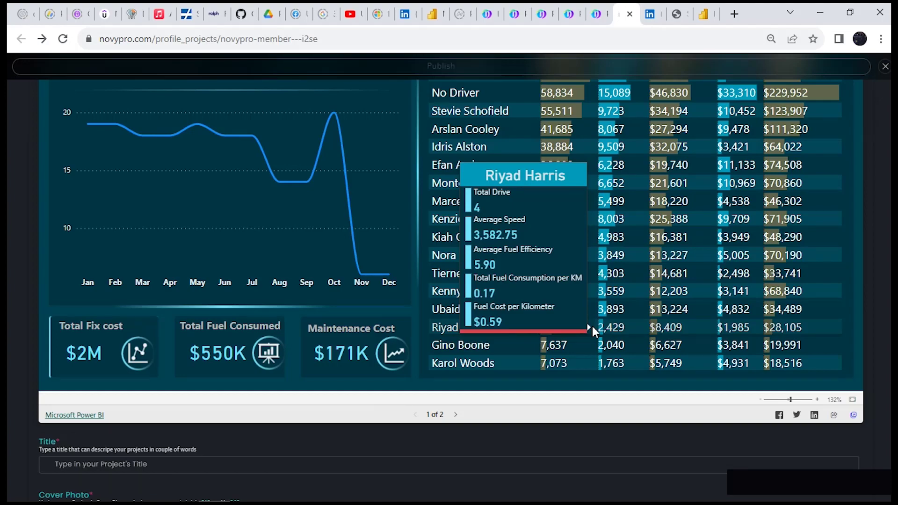
pyautogui.scroll(-4, 592, 326)
pyautogui.click(99, 273)
pyautogui.scroll(-6, 261, 344)
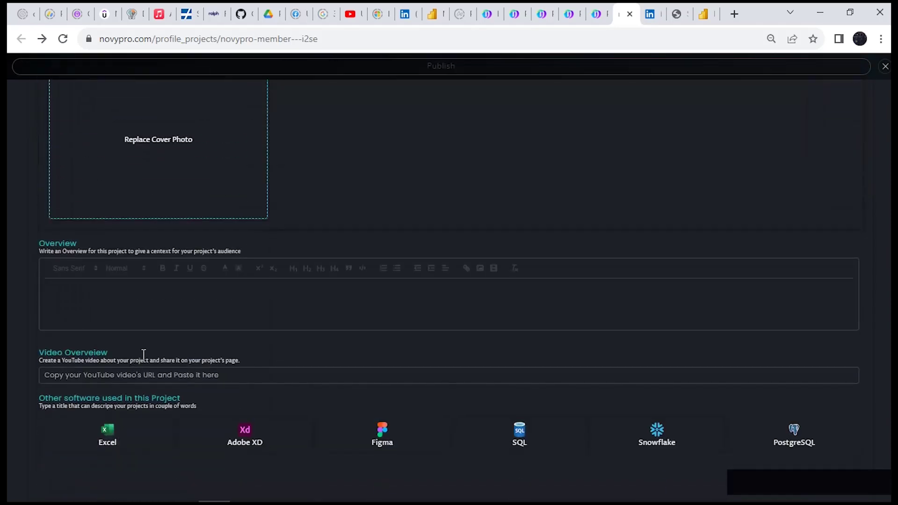
pyautogui.click(110, 302)
# - Try publishing the project with empty inputs and confirm it is refused
pyautogui.scroll(9, 250, 307)
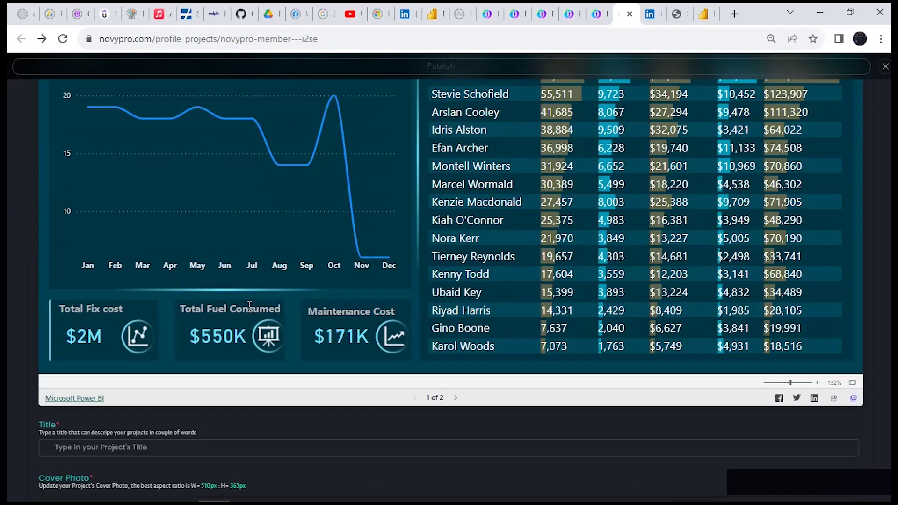
pyautogui.scroll(7, 250, 307)
pyautogui.scroll(2, 528, 214)
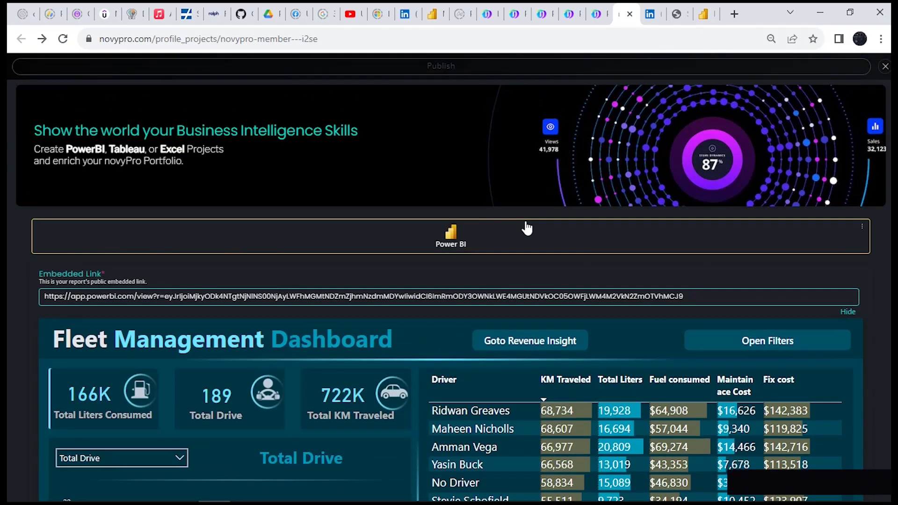
pyautogui.click(440, 69)
pyautogui.scroll(-9, 423, 289)
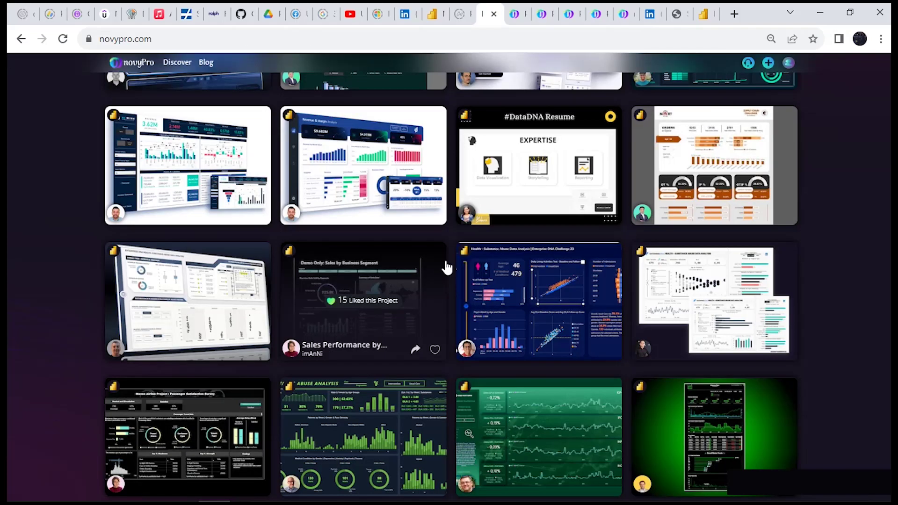
pyautogui.scroll(5, 446, 268)
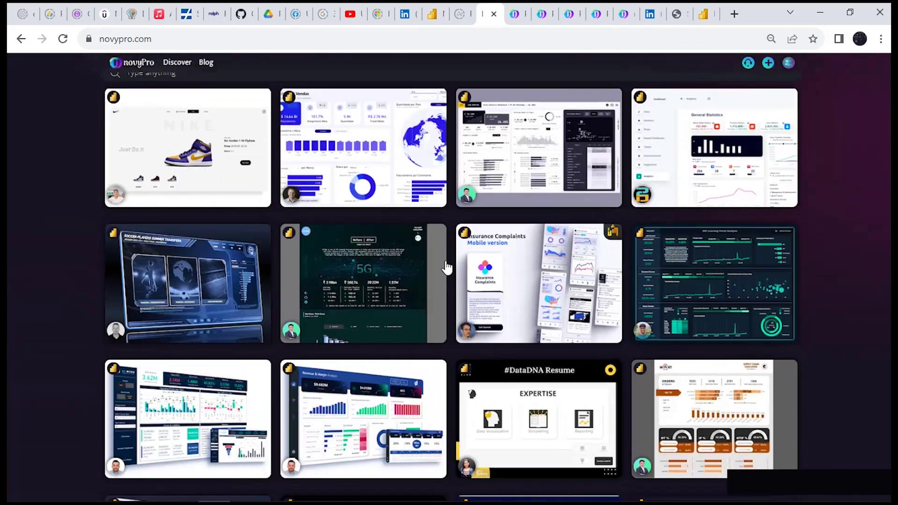
pyautogui.scroll(5, 444, 262)
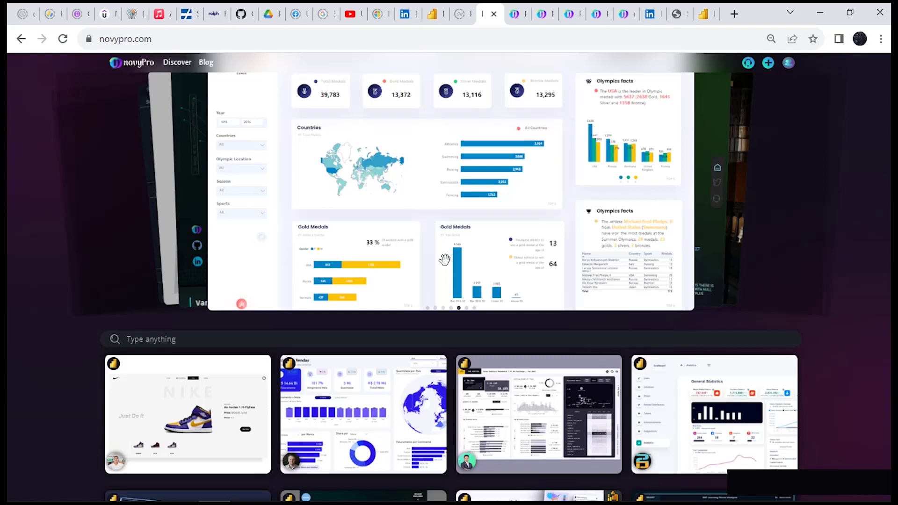
pyautogui.scroll(1, 445, 259)
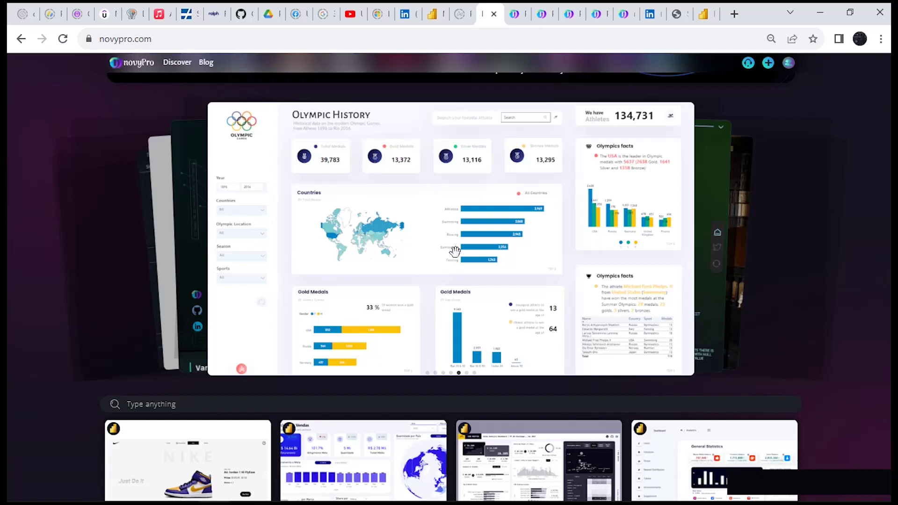
pyautogui.scroll(-14, 454, 253)
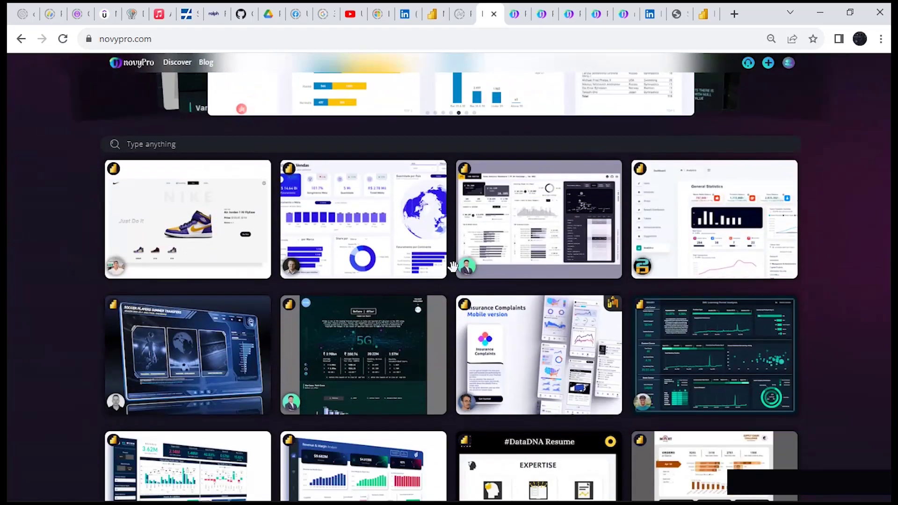
pyautogui.scroll(-2, 454, 268)
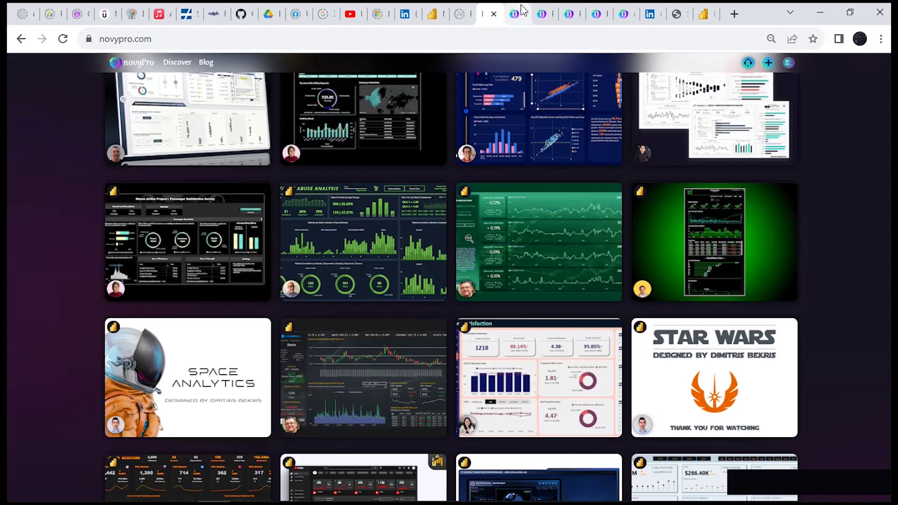
pyautogui.click(514, 14)
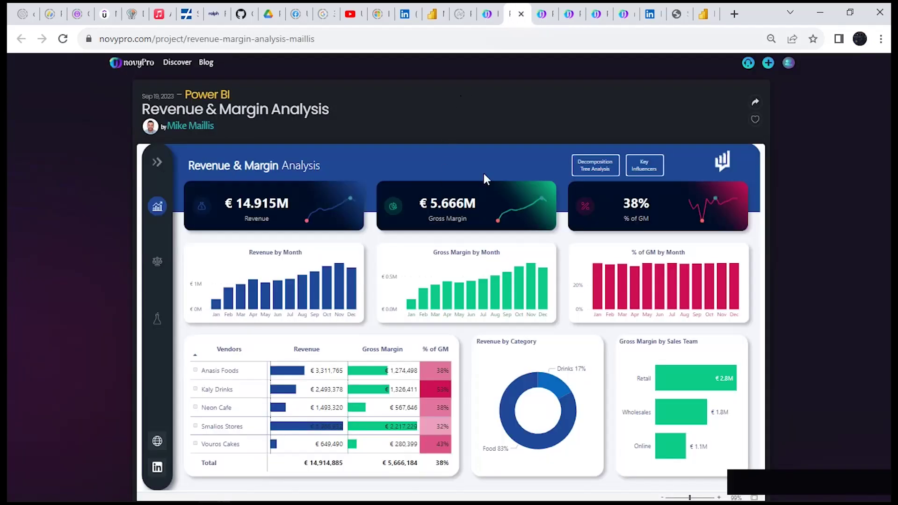
# - Open the Formula 1 analysis project and show its report's Formula 1 - 2021 wrap-up view
pyautogui.click(548, 12)
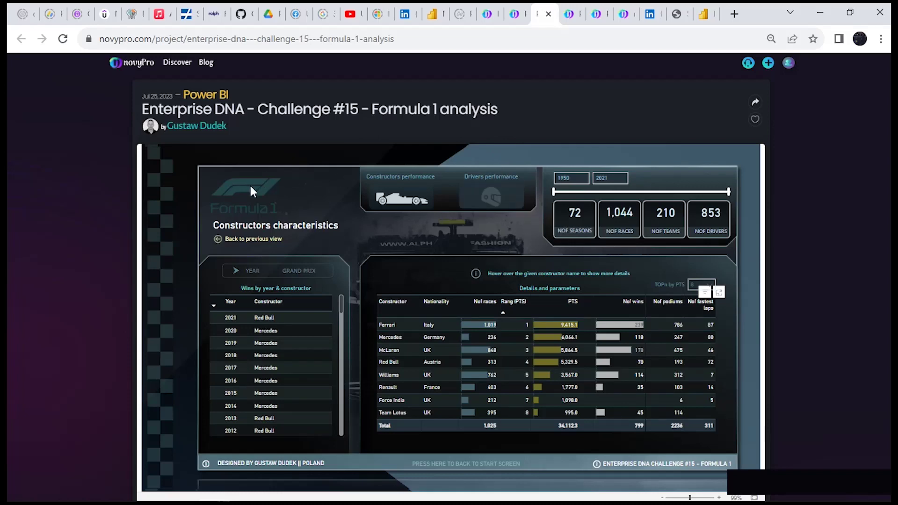
pyautogui.click(253, 240)
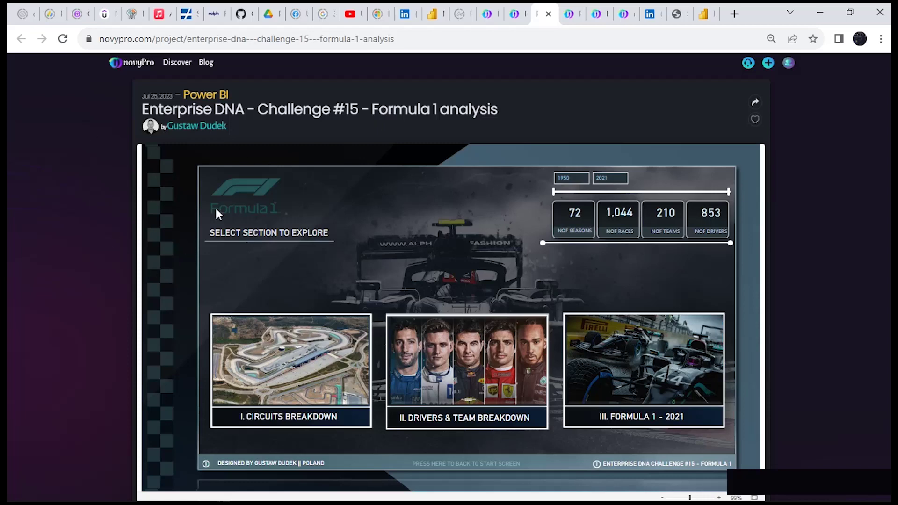
pyautogui.click(627, 355)
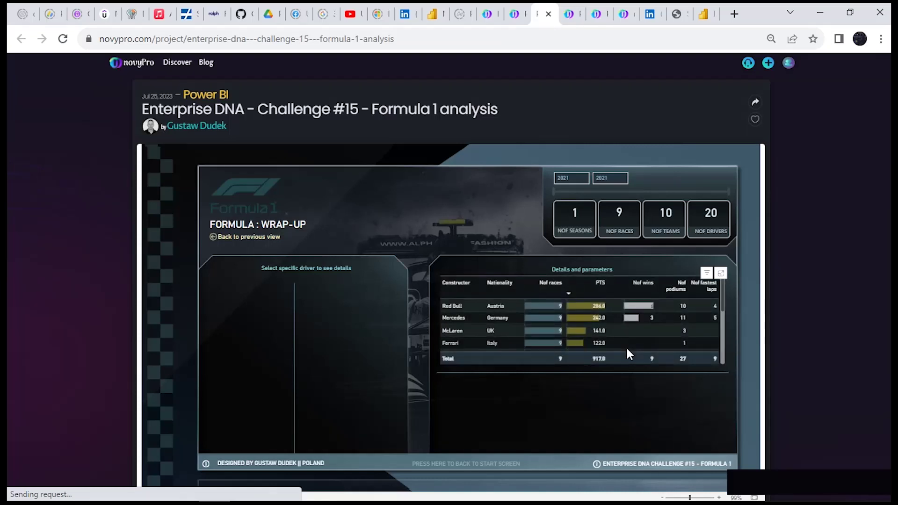
pyautogui.moveTo(626, 348)
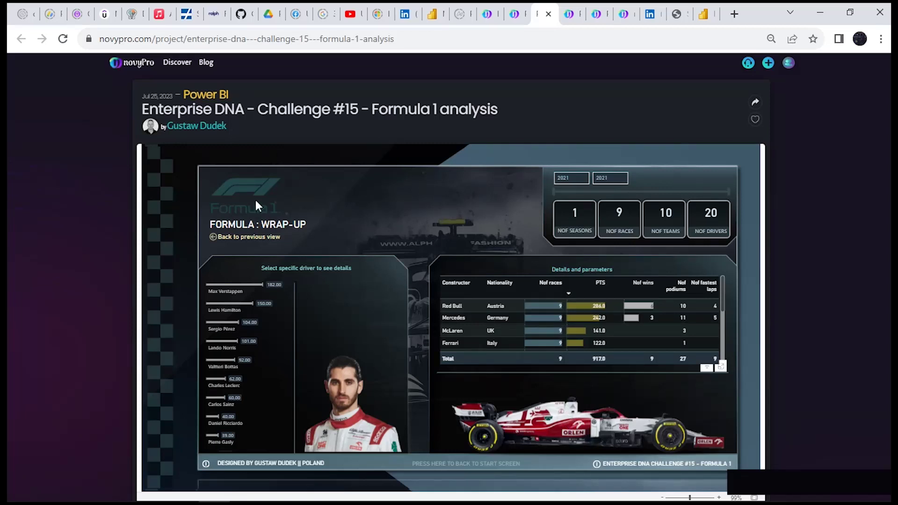
# - Enable Decomposition Analysis on the Substance Abuse report, view the developer's LinkedIn, then open the author's profile
pyautogui.click(564, 6)
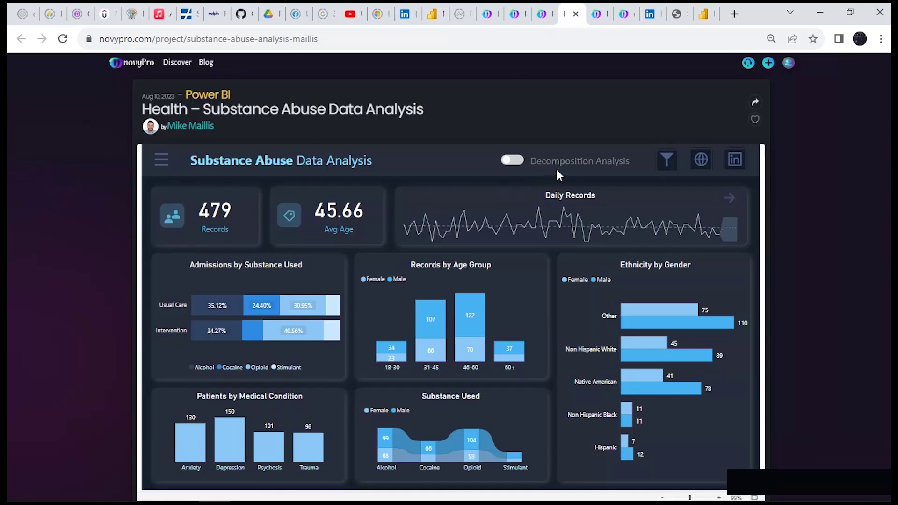
pyautogui.click(513, 161)
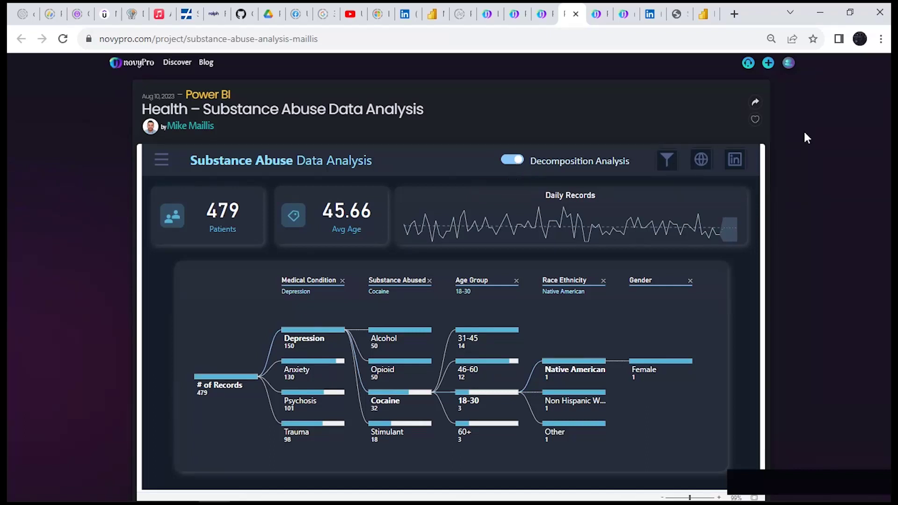
pyautogui.click(735, 160)
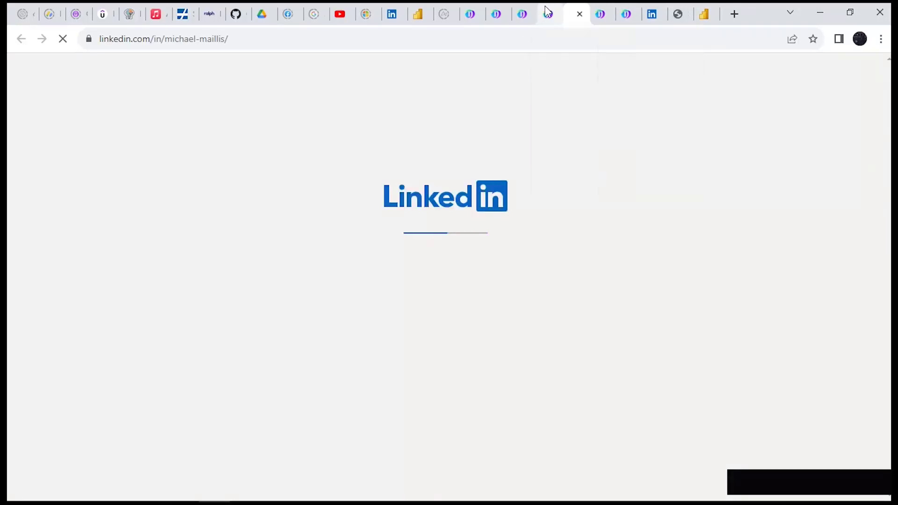
pyautogui.click(549, 14)
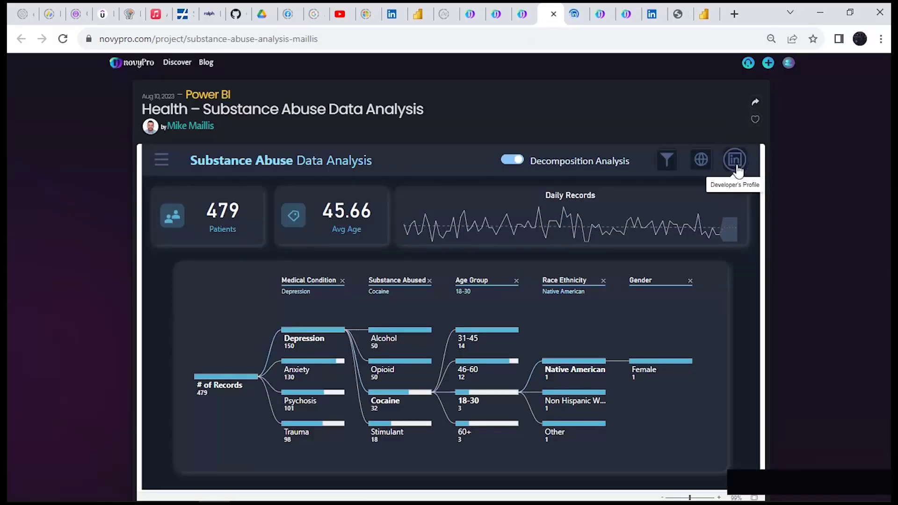
pyautogui.click(193, 132)
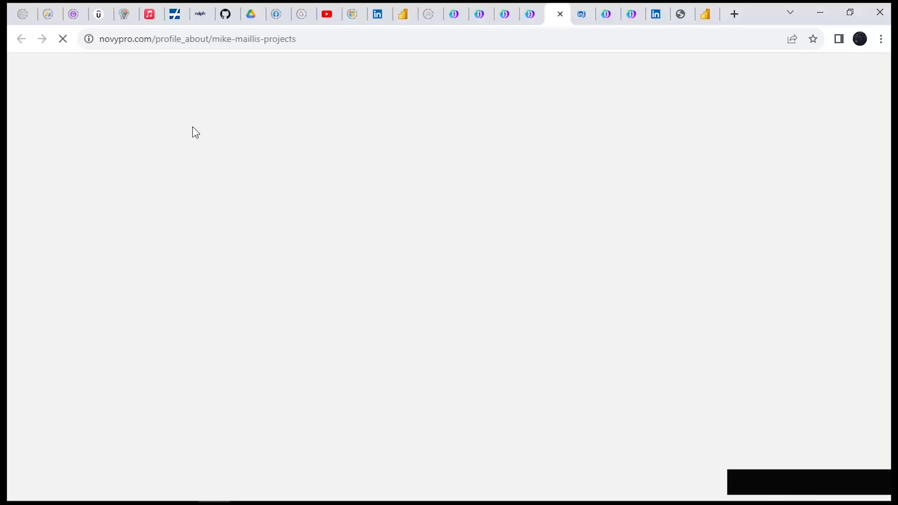